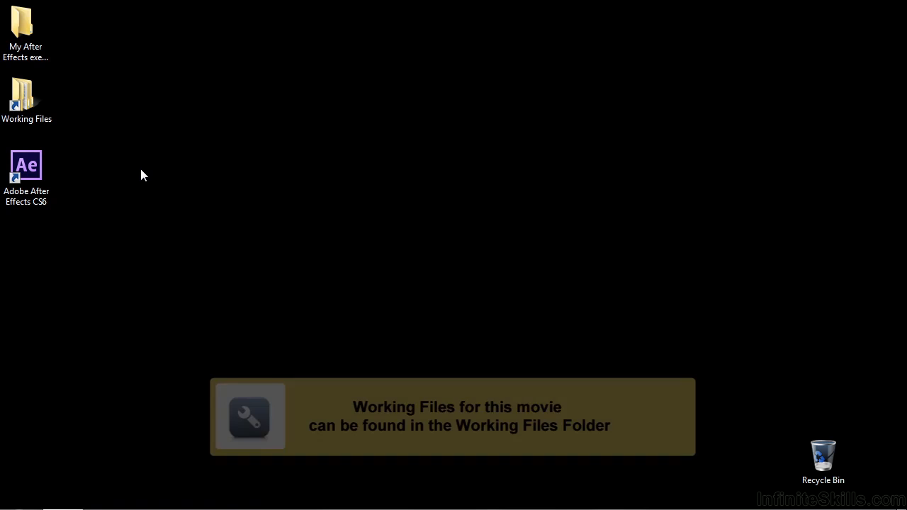
# - Open the project 0406-selecting+moving.aep from the After Effects projects folder inside Working Files
pyautogui.doubleClick(45, 94)
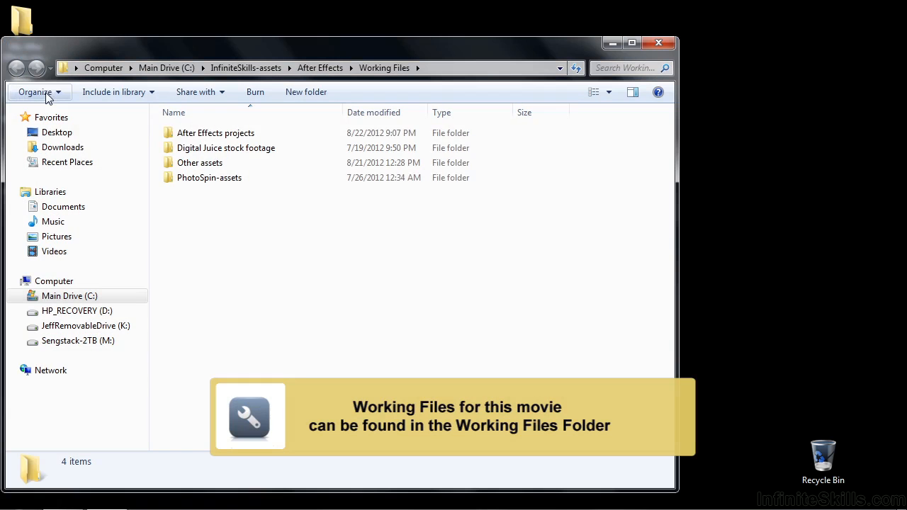
pyautogui.doubleClick(211, 135)
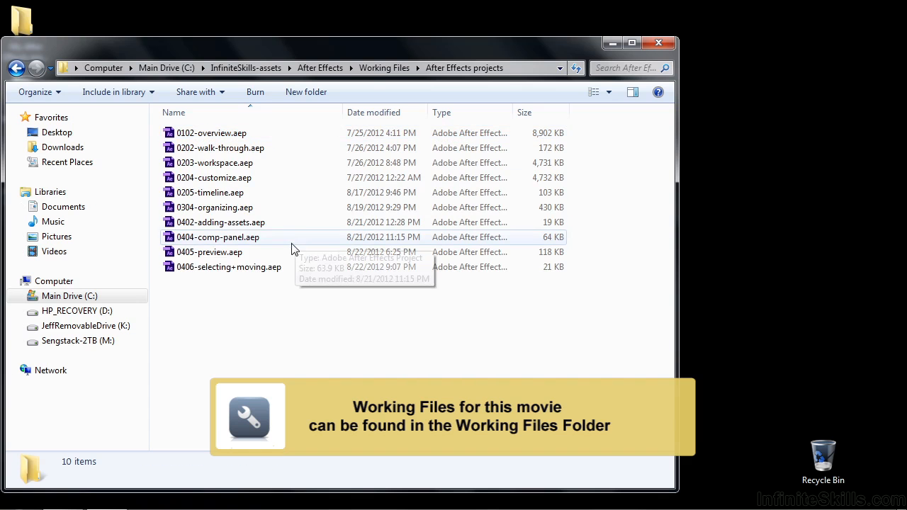
pyautogui.doubleClick(179, 272)
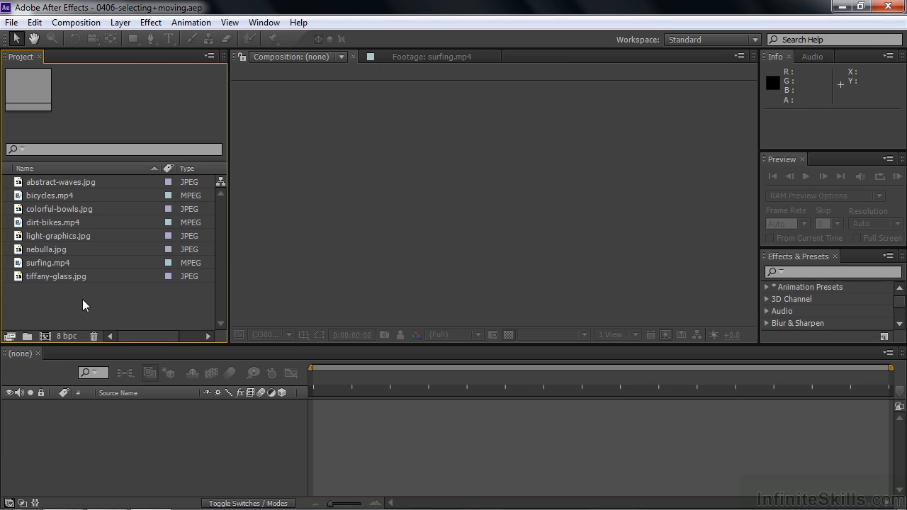
# - Sort the project items by type and create a single composition from the five JPEG images, using the dimensions of abstract-waves.jpg
pyautogui.click(192, 168)
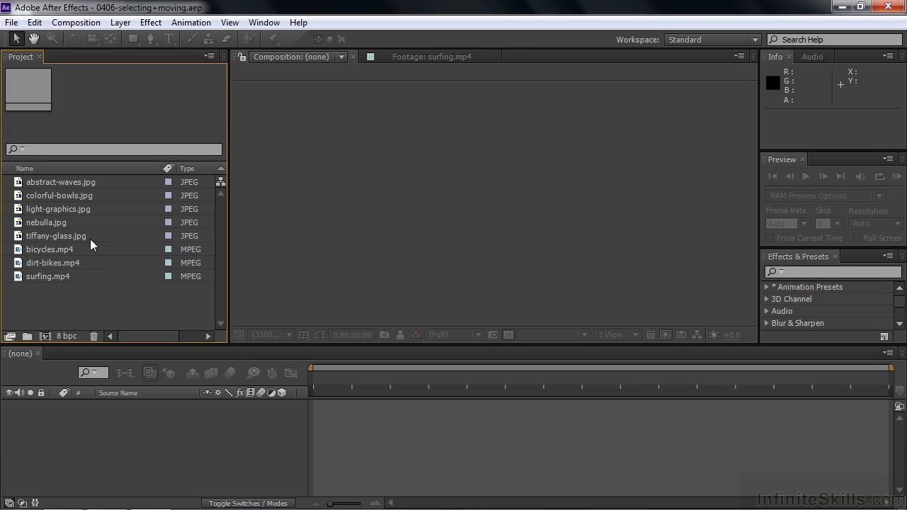
pyautogui.click(19, 186)
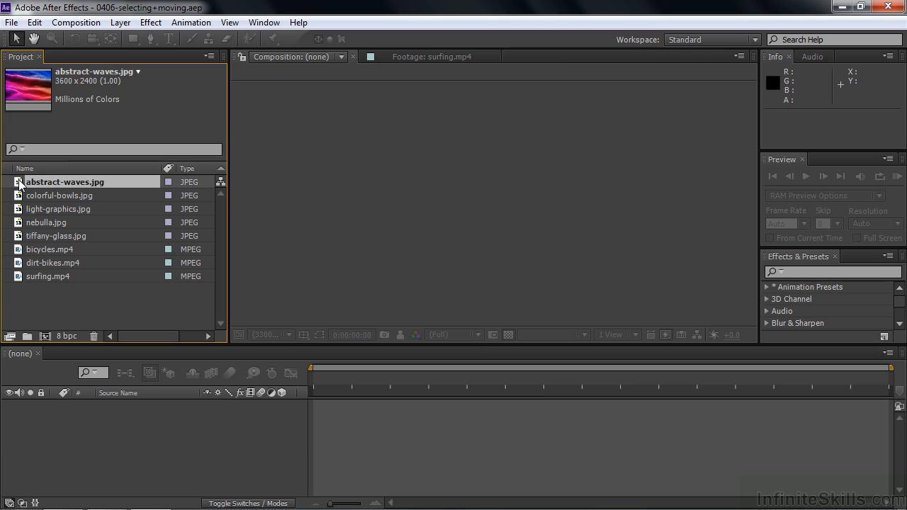
pyautogui.keyDown('shift'); pyautogui.click(22, 240); pyautogui.keyUp('shift')
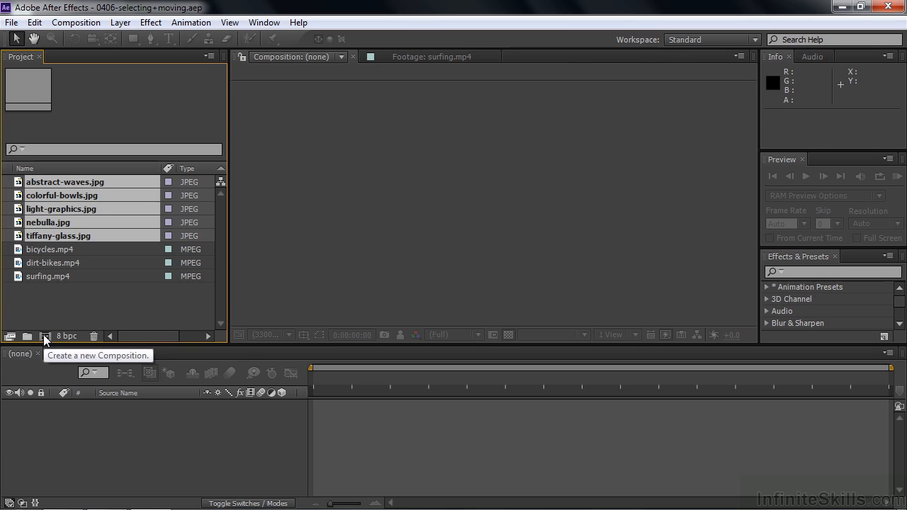
pyautogui.moveTo(19, 240); pyautogui.dragTo(44, 335)
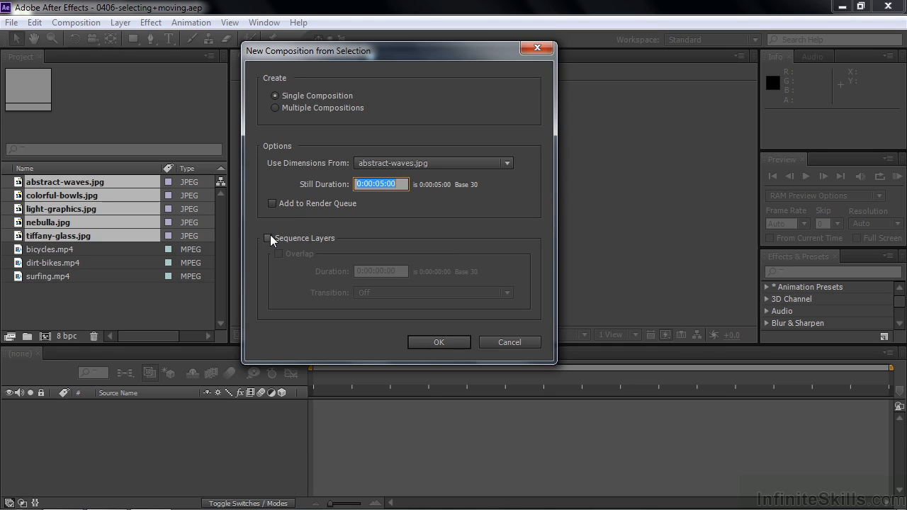
pyautogui.click(440, 342)
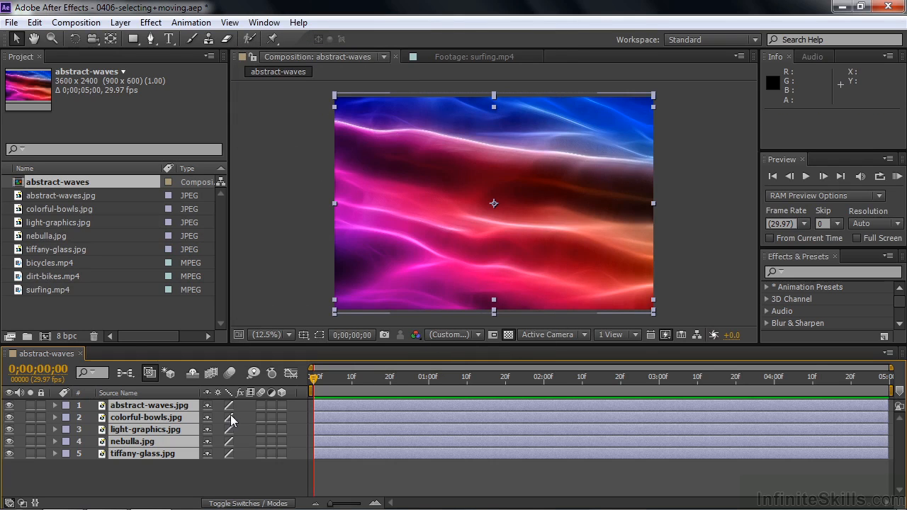
pyautogui.click(201, 474)
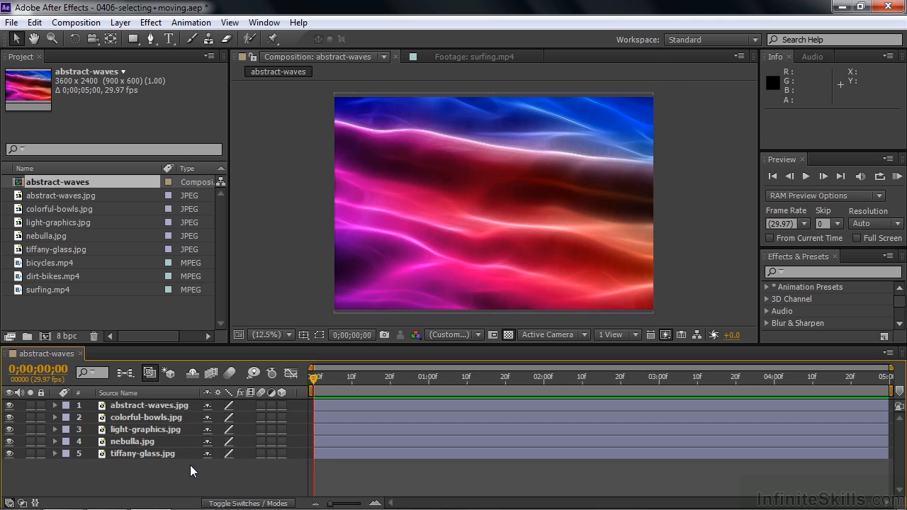
# - Hide the abstract-waves, colorful-bowls, light-graphics and nebulla layers one by one to view the images beneath
pyautogui.click(158, 404)
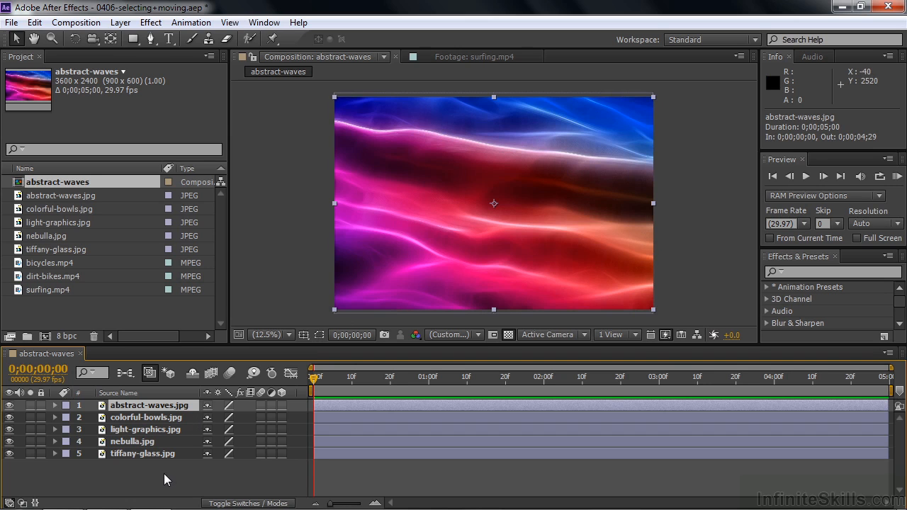
pyautogui.click(9, 406)
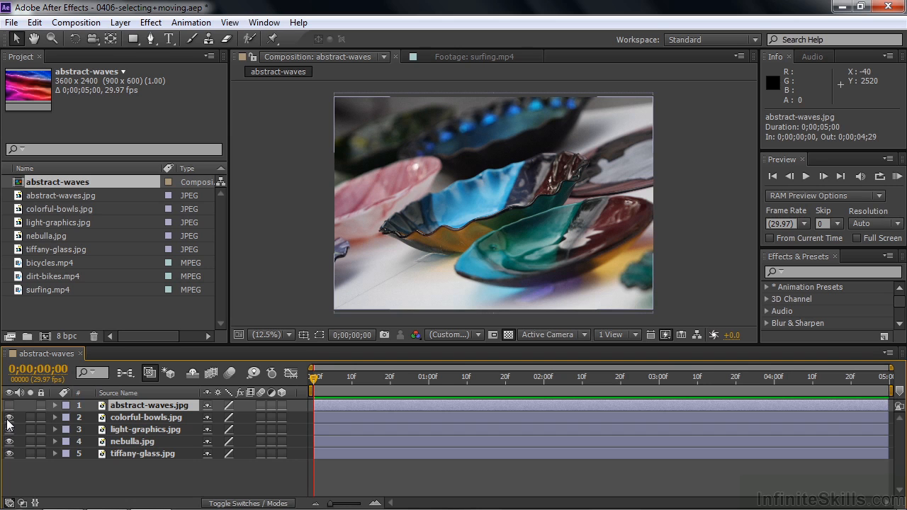
pyautogui.click(10, 418)
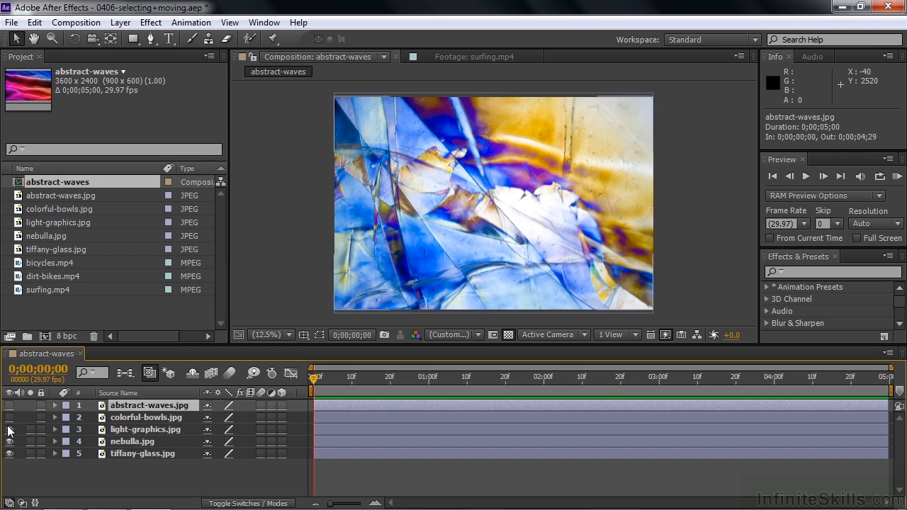
pyautogui.click(9, 429)
pyautogui.click(10, 441)
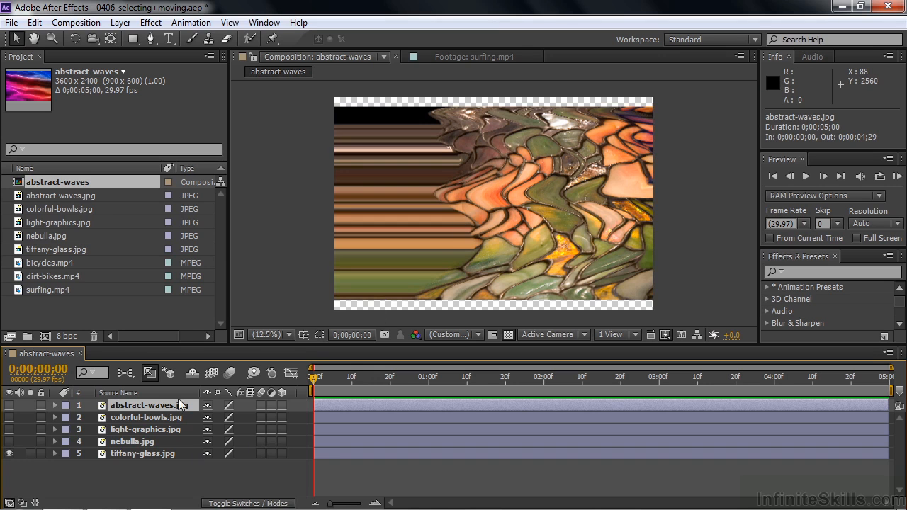
# - Compare the source dimensions of abstract-waves.jpg, tiffany-glass.jpg and nebulla.jpg, with the nebulla layer shown again
pyautogui.click(40, 194)
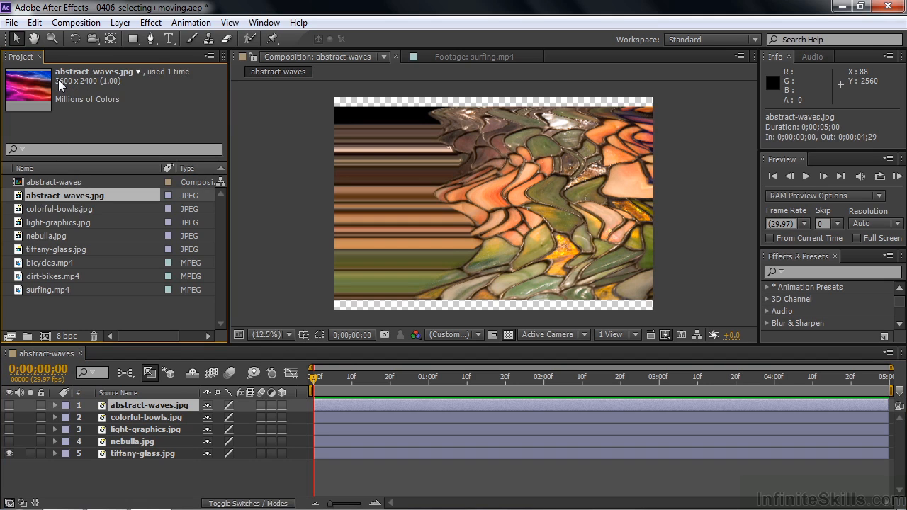
pyautogui.click(42, 247)
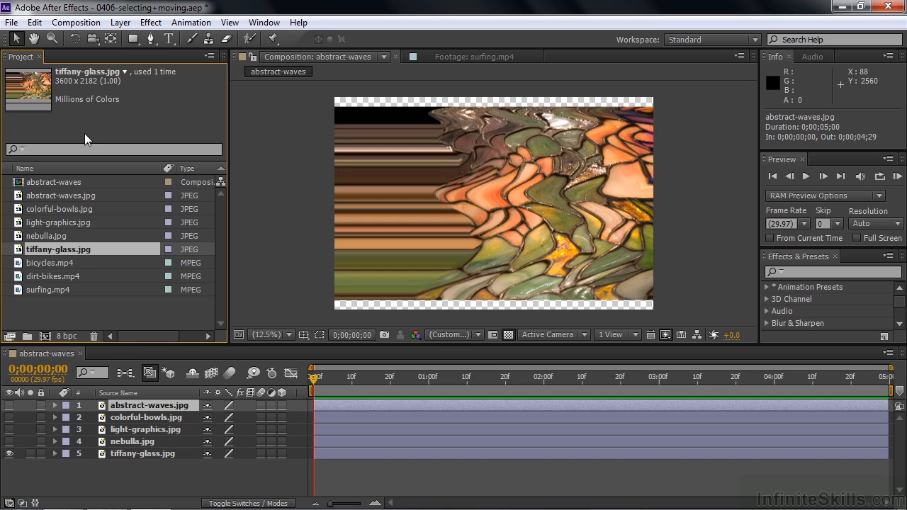
pyautogui.click(9, 441)
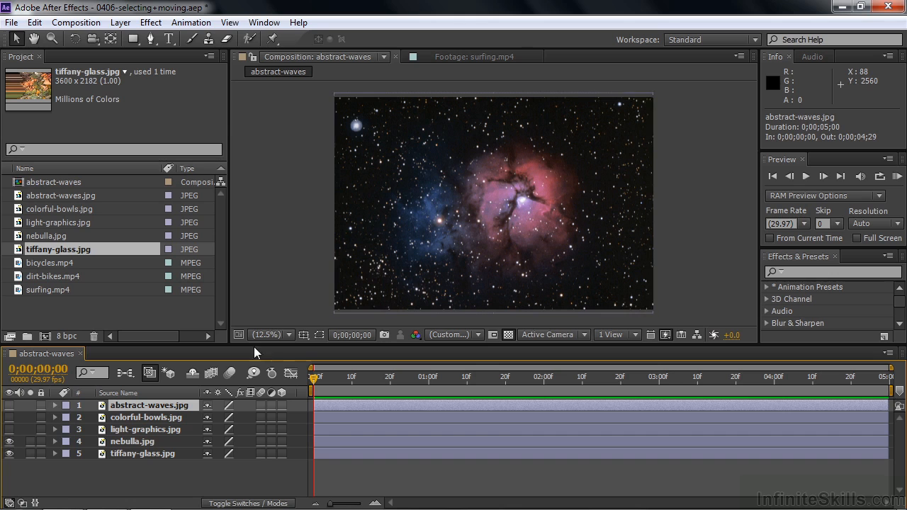
pyautogui.click(384, 202)
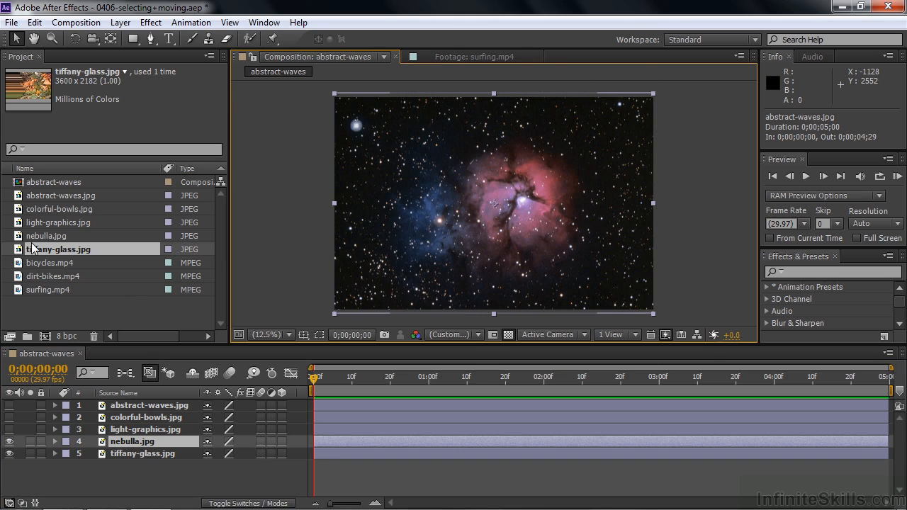
pyautogui.click(34, 195)
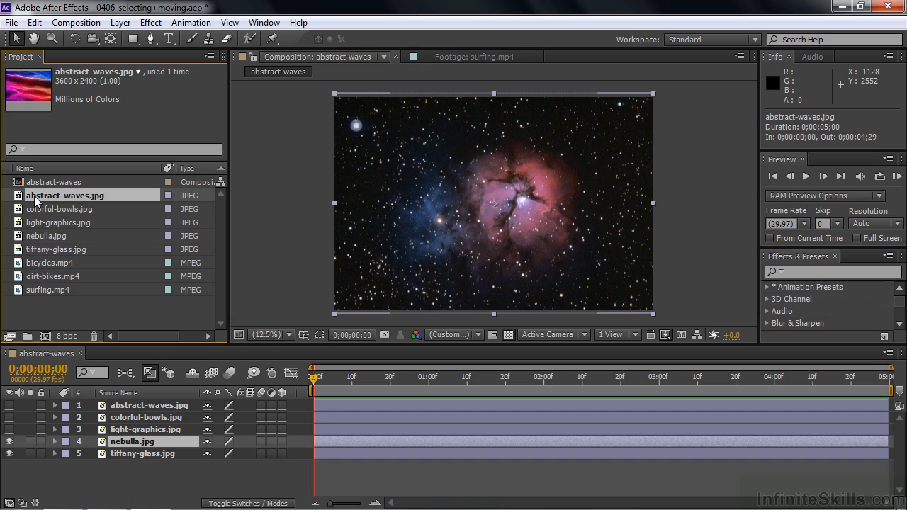
pyautogui.click(43, 238)
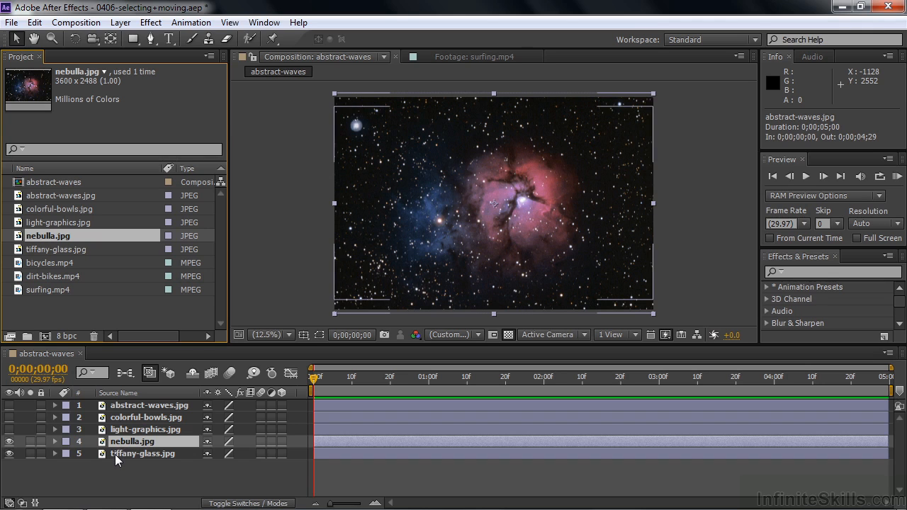
# - Select the nebulla and tiffany-glass layers together and fit both to the composition size
pyautogui.keyDown('shift'); pyautogui.click(115, 454); pyautogui.keyUp('shift')
pyautogui.click(115, 462)
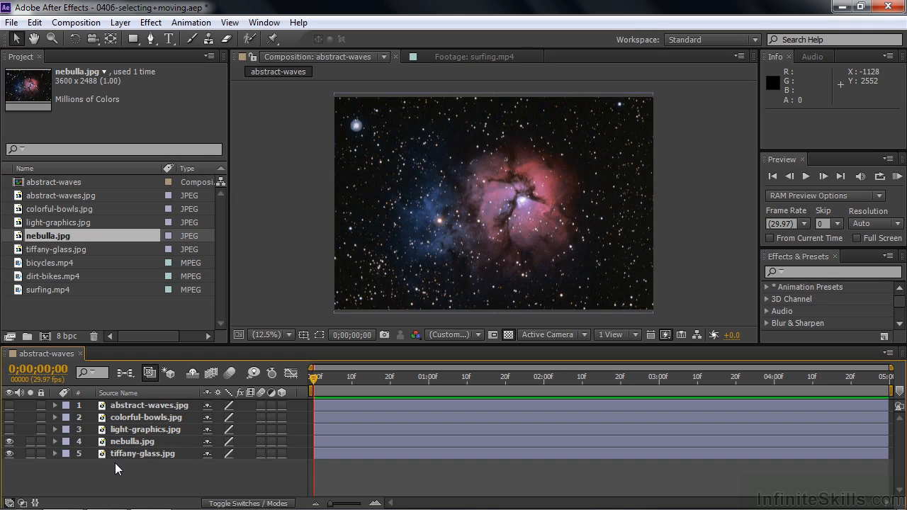
pyautogui.click(115, 442)
pyautogui.keyDown('shift'); pyautogui.click(116, 459); pyautogui.keyUp('shift')
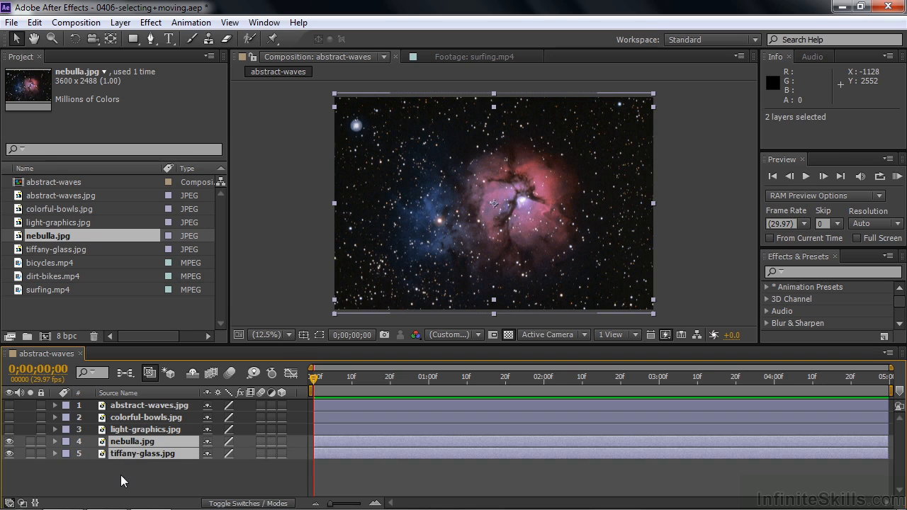
pyautogui.click(121, 475)
pyautogui.moveTo(145, 471); pyautogui.dragTo(111, 448)
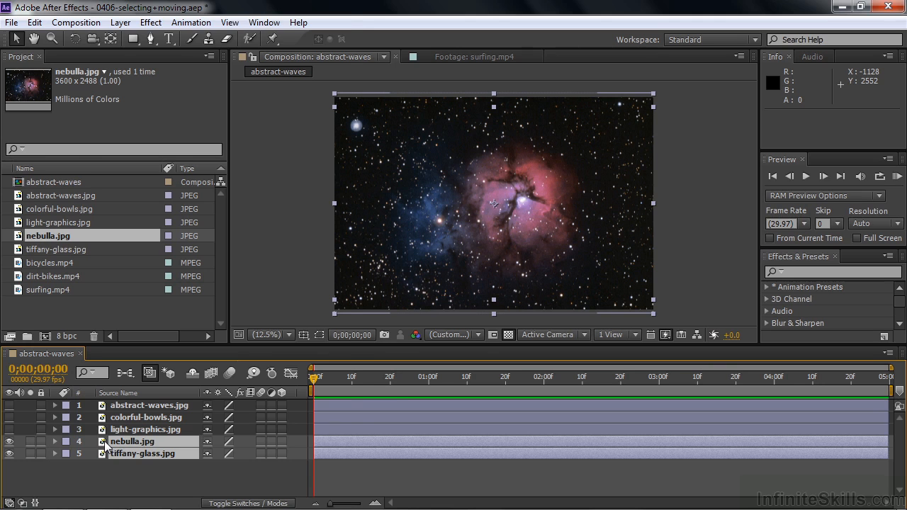
pyautogui.rightClick(104, 440)
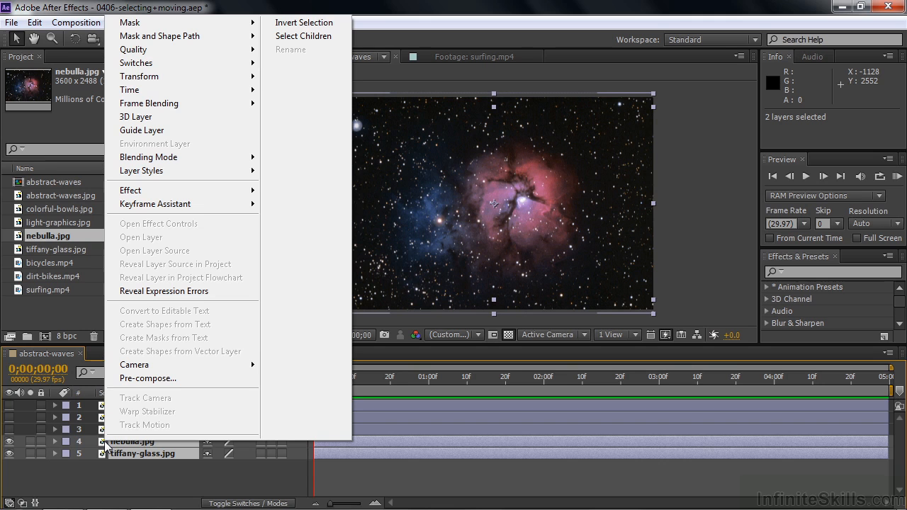
pyautogui.moveTo(134, 76)
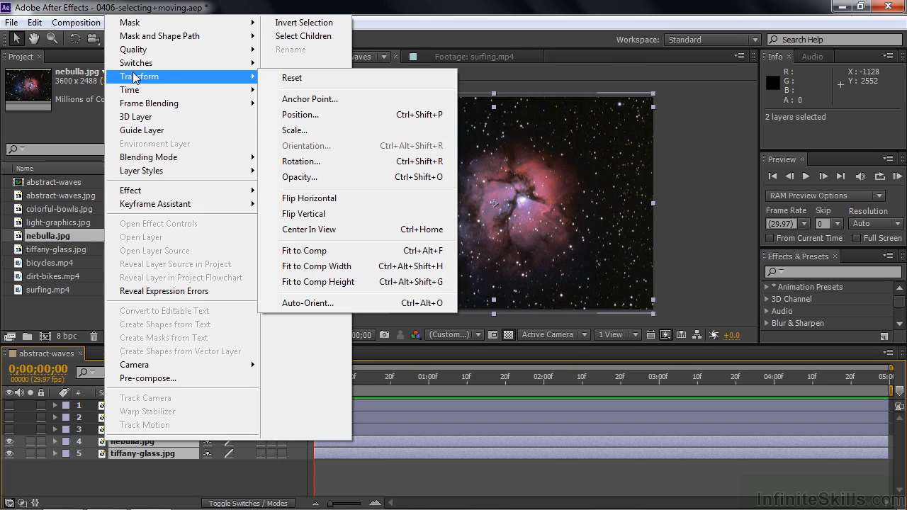
pyautogui.click(328, 252)
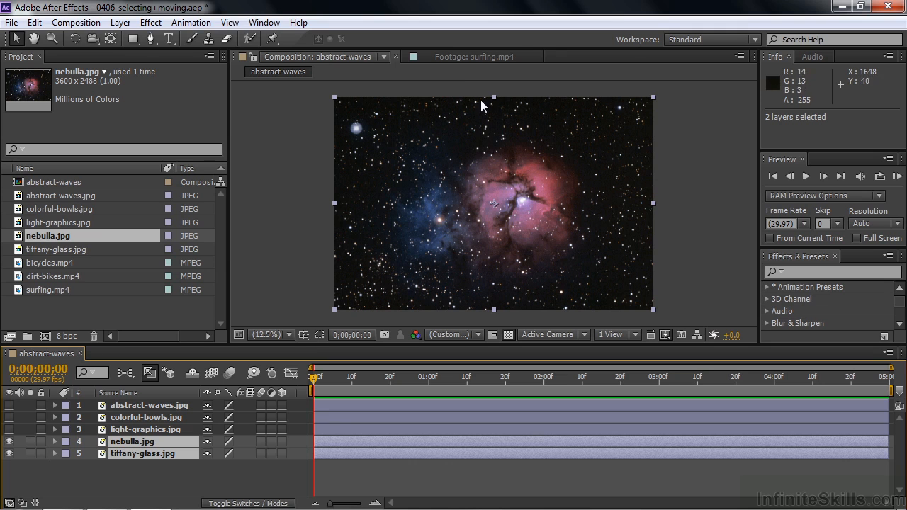
pyautogui.click(122, 474)
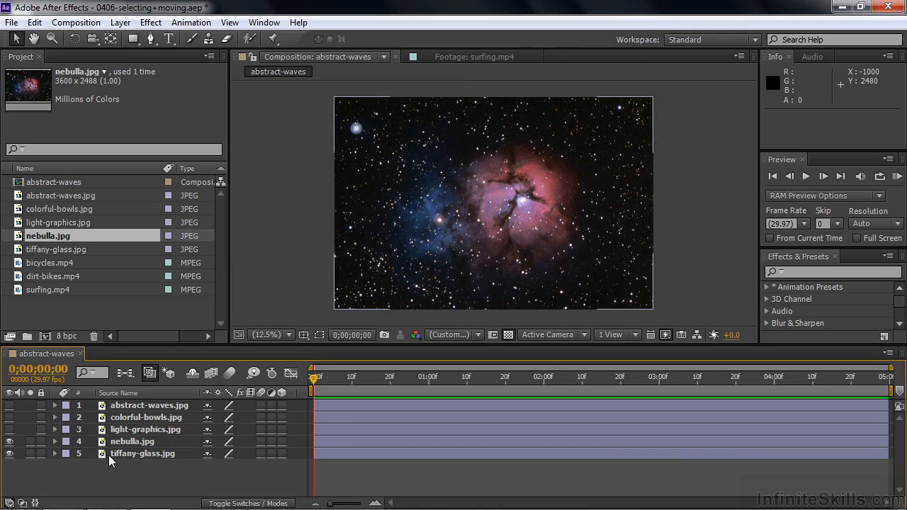
# - Hide the nebulla layer to check the fitted tiffany-glass image, and turn the visibility of all hidden layers back on
pyautogui.click(10, 441)
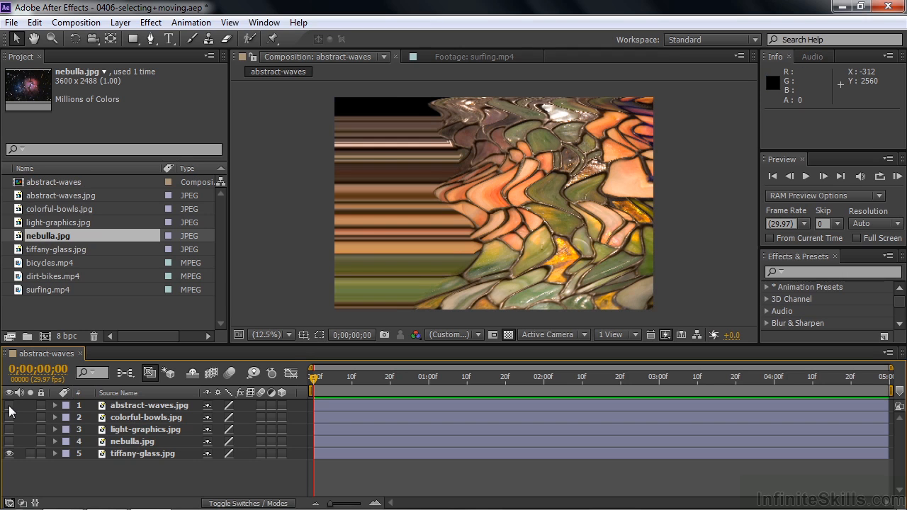
pyautogui.moveTo(9, 441); pyautogui.dragTo(10, 402)
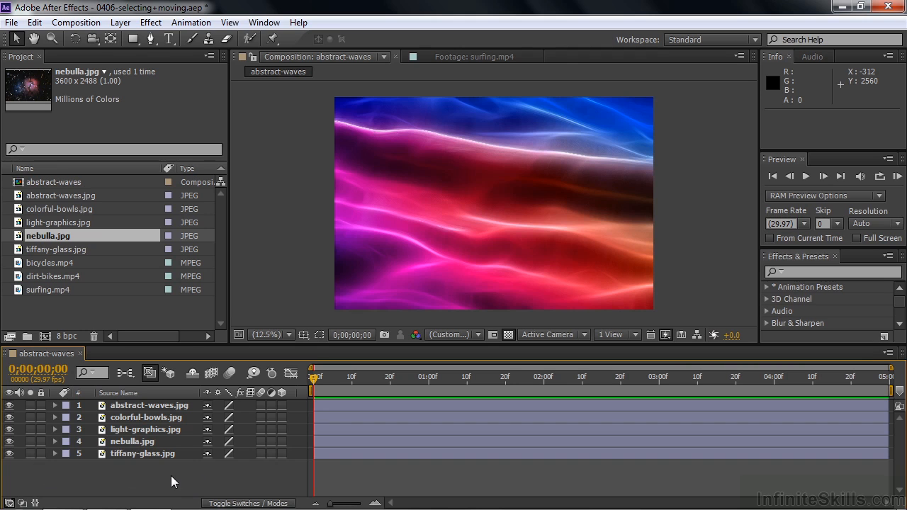
# - Select all five layers and scale them down together to about 31% in the composition view, leaving them deselected
pyautogui.moveTo(170, 474); pyautogui.dragTo(125, 402)
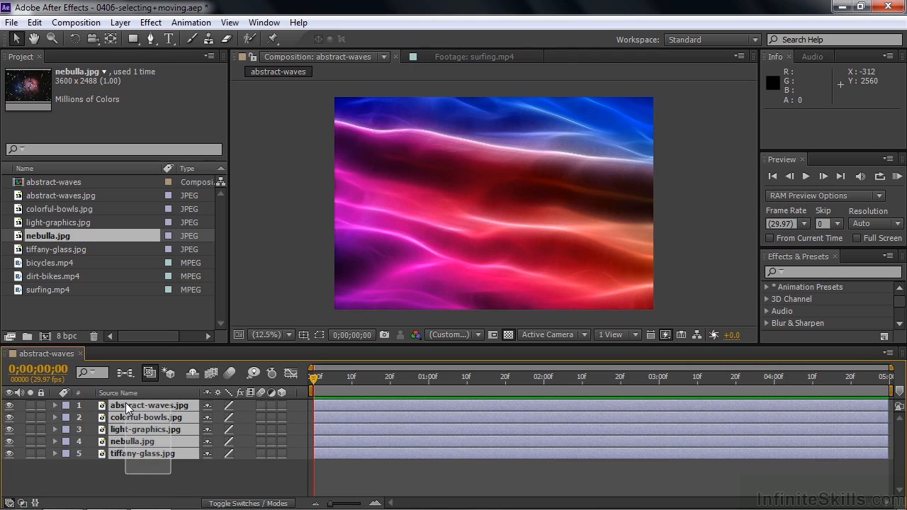
pyautogui.click(102, 479)
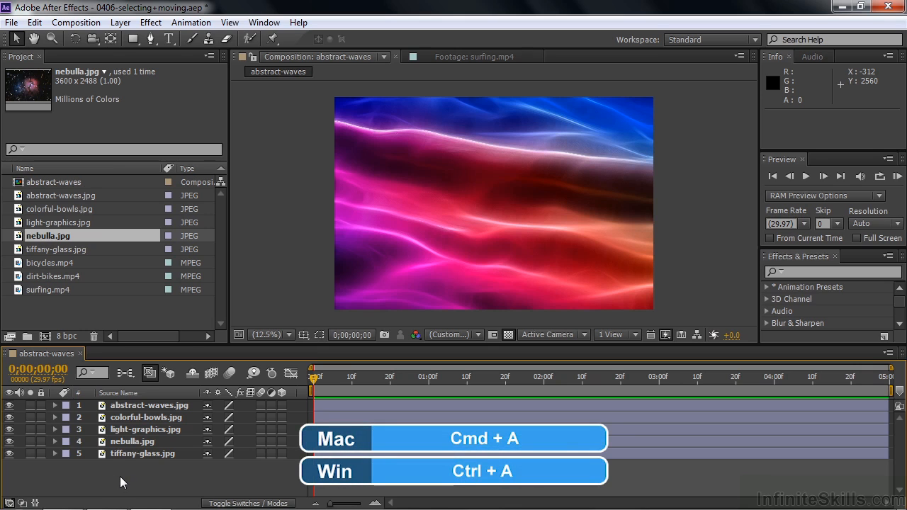
pyautogui.hotkey('ctrl', 'a')
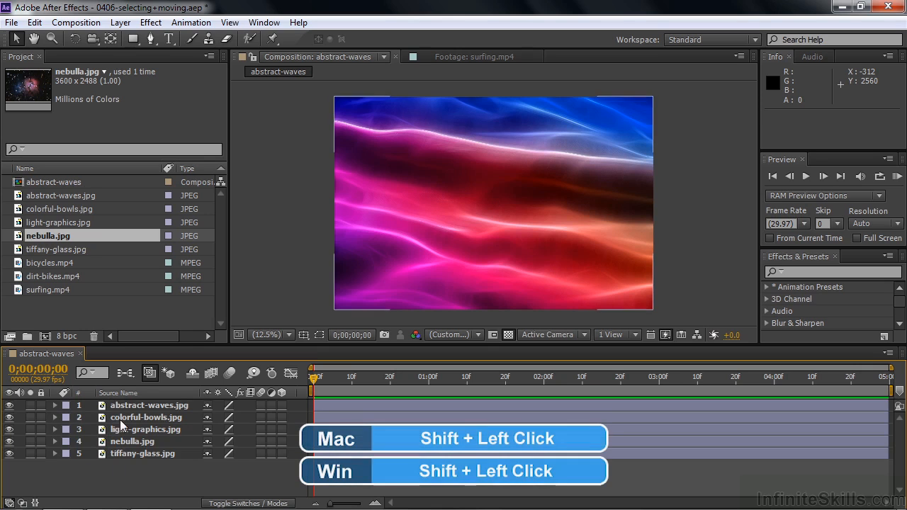
pyautogui.click(106, 405)
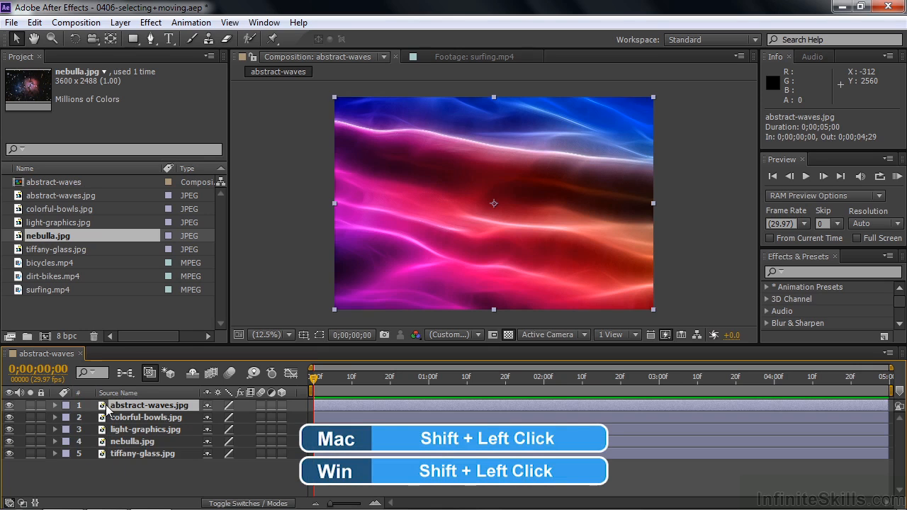
pyautogui.keyDown('shift'); pyautogui.click(108, 455); pyautogui.keyUp('shift')
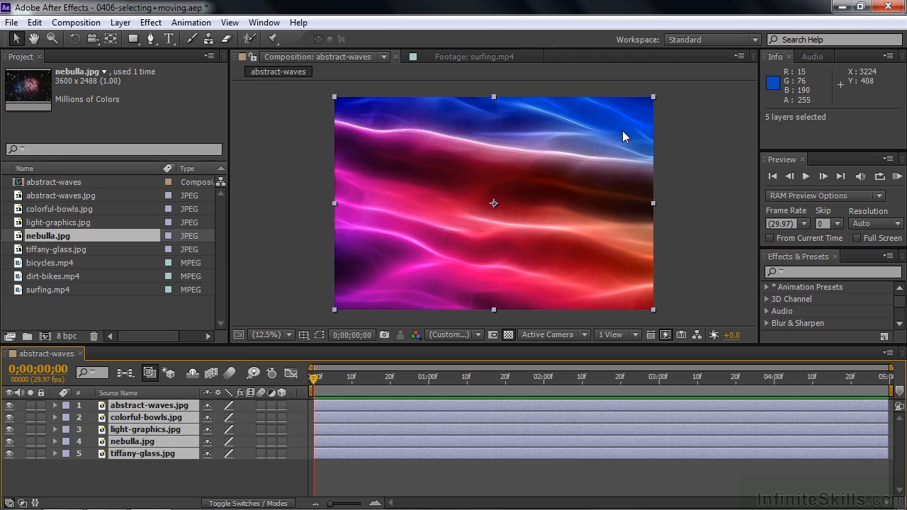
pyautogui.moveTo(653, 97); pyautogui.dragTo(554, 171)
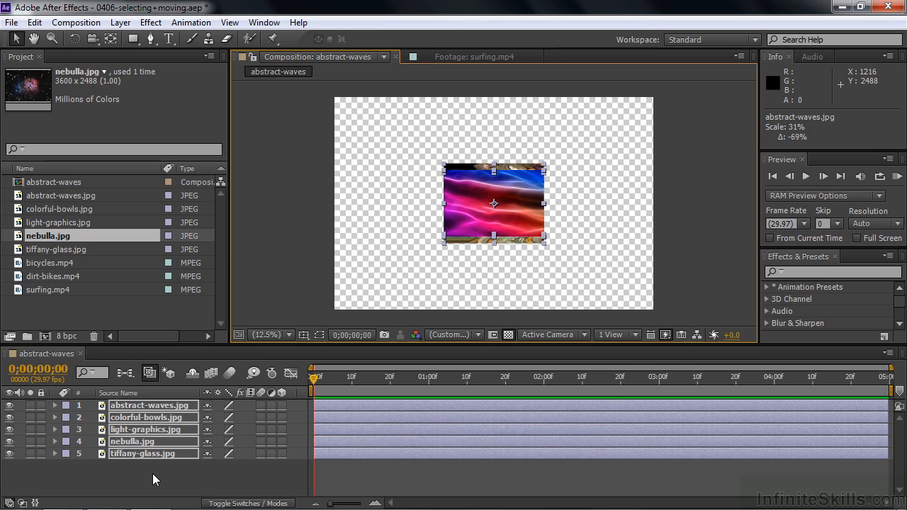
pyautogui.press('F2')
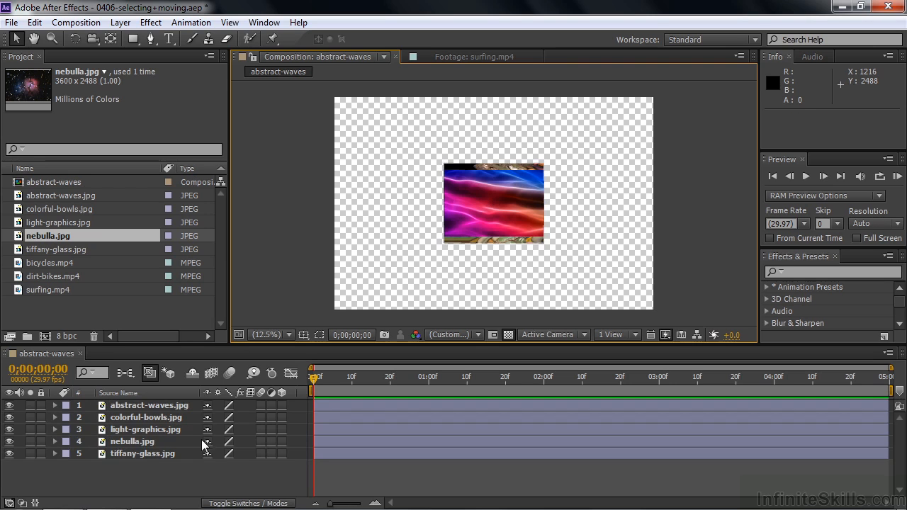
# - Spread the abstract-waves, colorful-bowls, light-graphics and nebulla images toward separate corners of the frame, and move the tiffany-glass layer to the top of the stack
pyautogui.moveTo(482, 201); pyautogui.dragTo(398, 147)
pyautogui.moveTo(492, 203); pyautogui.dragTo(416, 245)
pyautogui.moveTo(504, 208); pyautogui.dragTo(593, 149)
pyautogui.moveTo(523, 197); pyautogui.dragTo(602, 252)
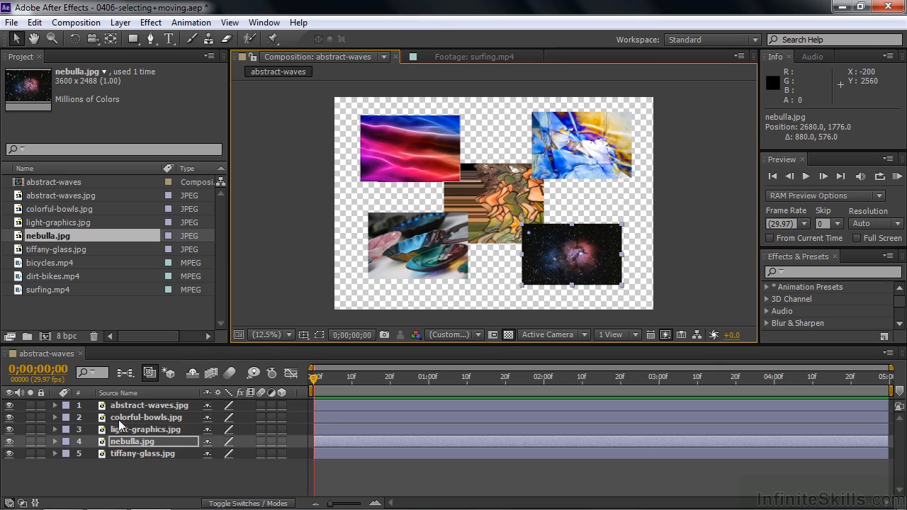
pyautogui.click(101, 453)
pyautogui.moveTo(102, 453); pyautogui.dragTo(102, 407)
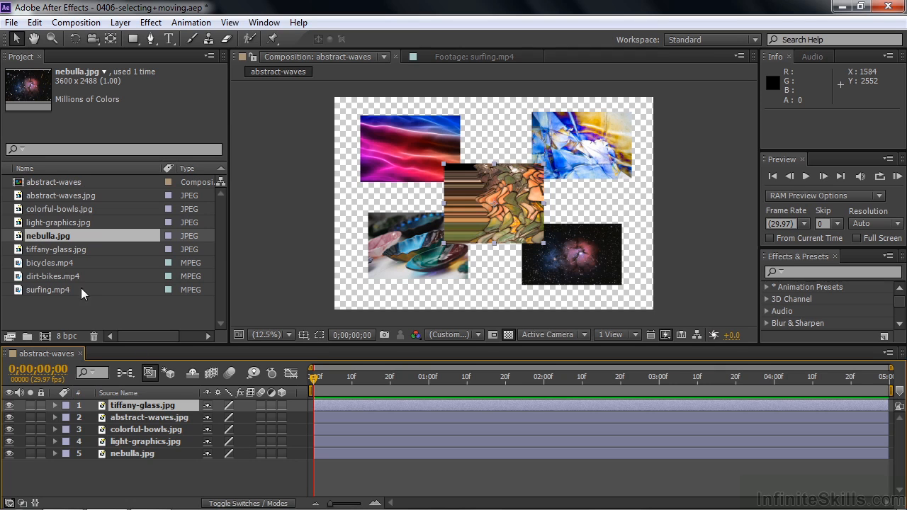
# - Set the abstract-waves composition's duration to 0;00;25;00 and deselect all layers
pyautogui.rightClick(21, 182)
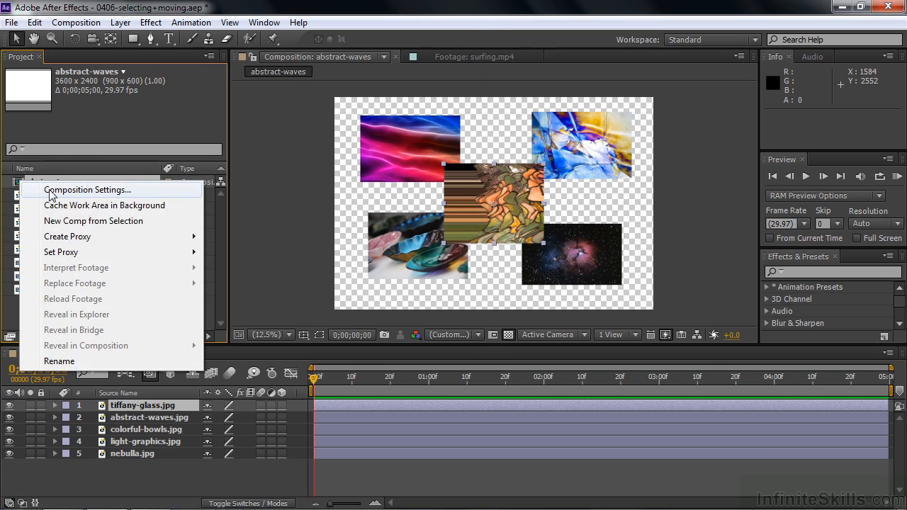
pyautogui.click(49, 191)
pyautogui.click(238, 265)
pyautogui.press('BackSpace')
pyautogui.write('25;00')
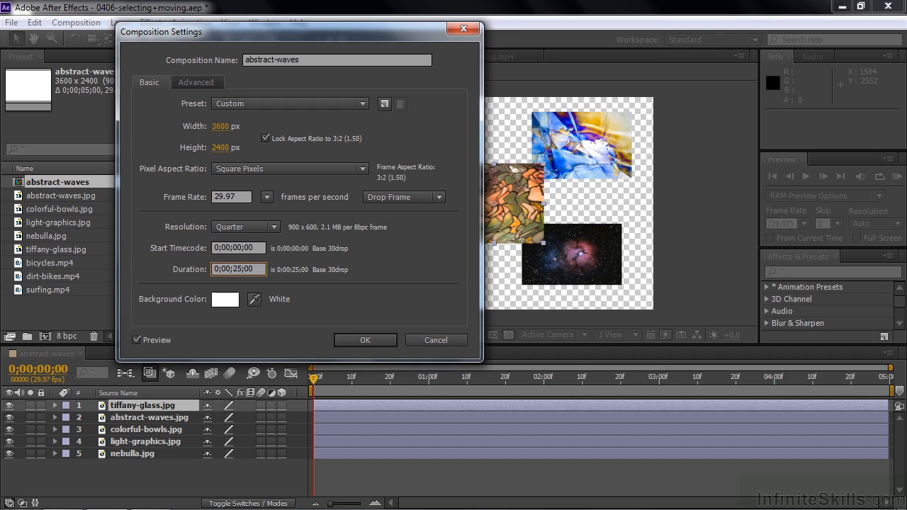
pyautogui.click(366, 341)
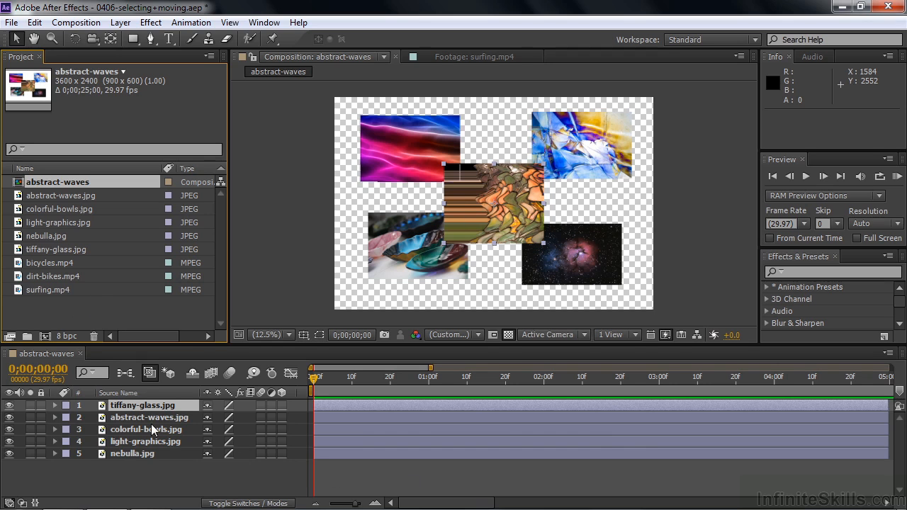
pyautogui.click(222, 486)
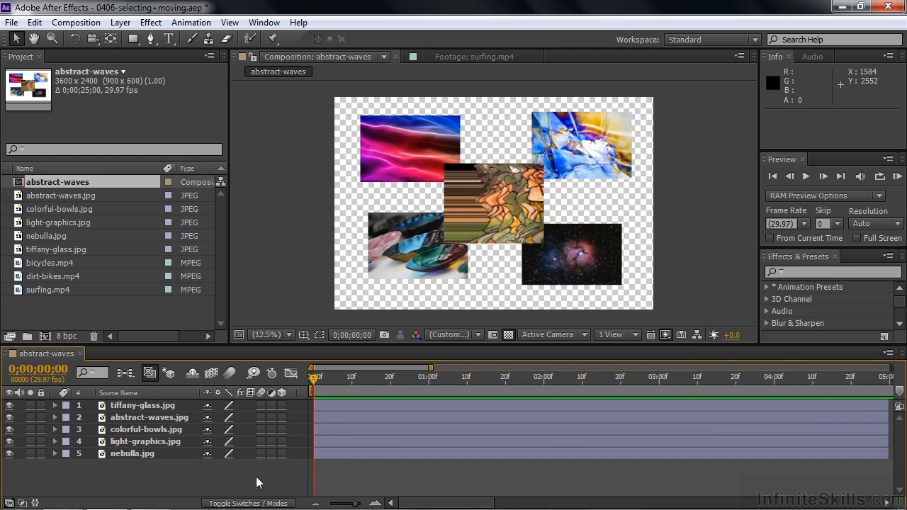
pyautogui.press(';')
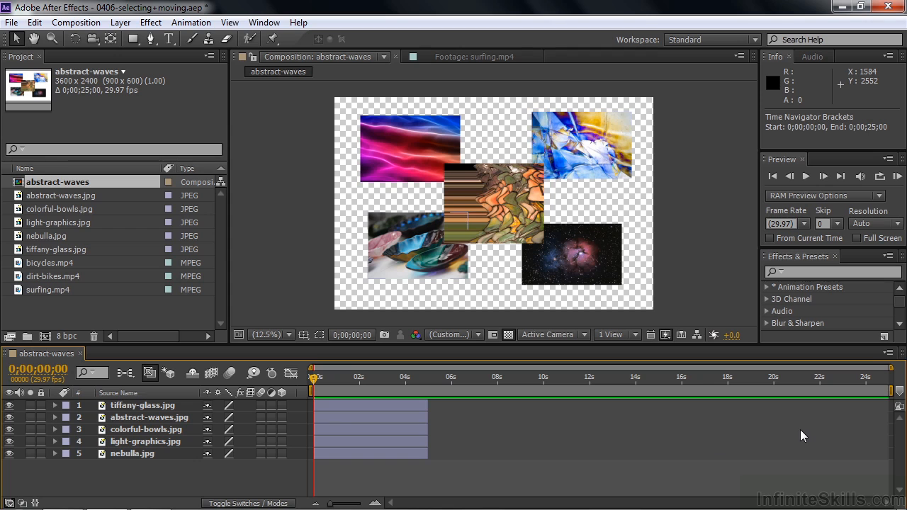
# - Try staggering abstract-waves to start at 0;00;04;15 and colorful-bowls at 0;00;08;21, and return both layers to the composition's start
pyautogui.moveTo(339, 417); pyautogui.dragTo(440, 420)
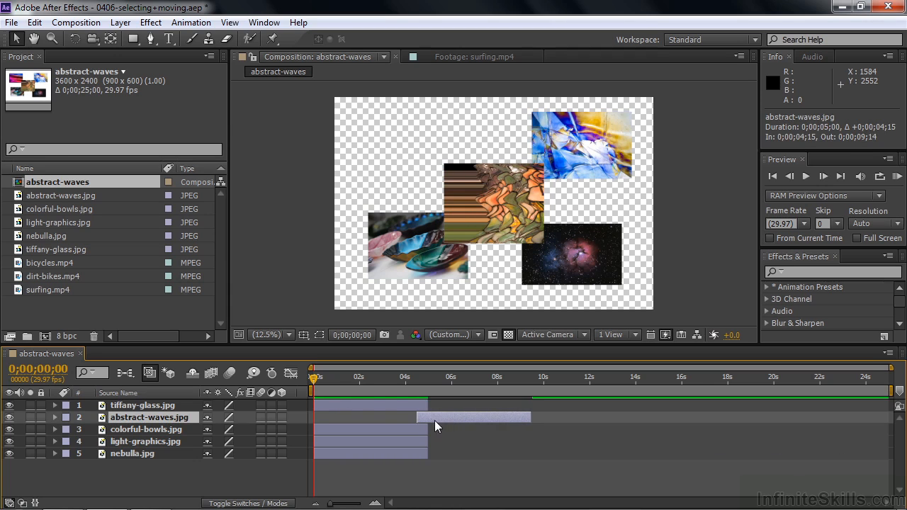
pyautogui.moveTo(369, 430); pyautogui.dragTo(567, 438)
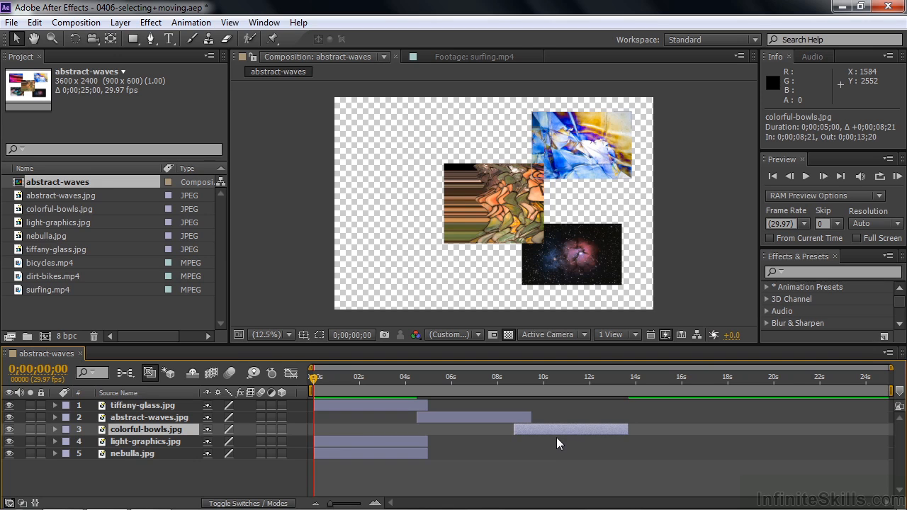
pyautogui.press('[')
pyautogui.hotkey('ctrl', 'Up')
pyautogui.press('[')
pyautogui.click(207, 465)
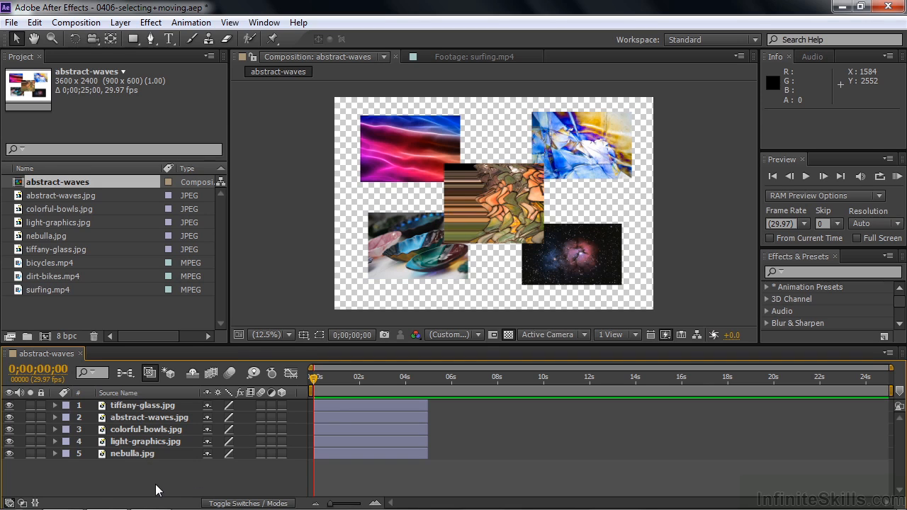
# - Sequence all five layers end to end without overlap, from nebulla first to tiffany-glass last, and deselect them with the current time at 0;00;02;06
pyautogui.click(136, 453)
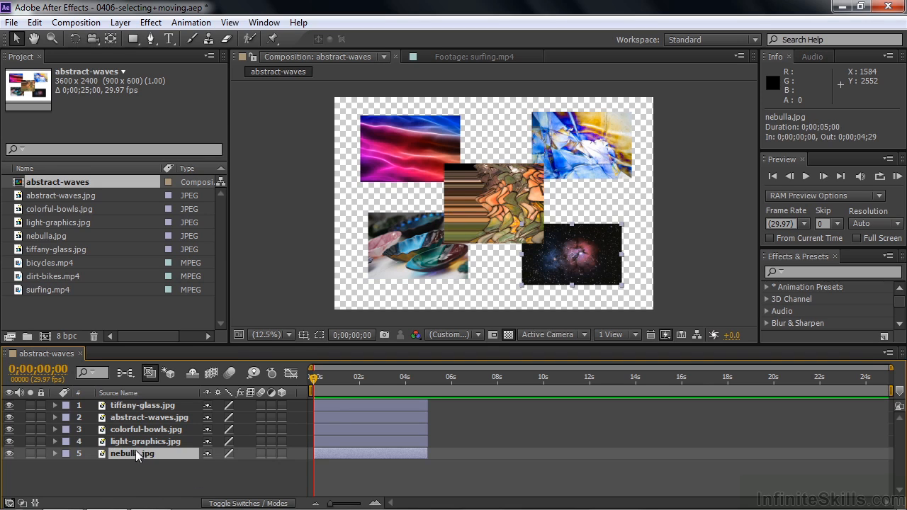
pyautogui.keyDown('shift'); pyautogui.click(145, 404); pyautogui.keyUp('shift')
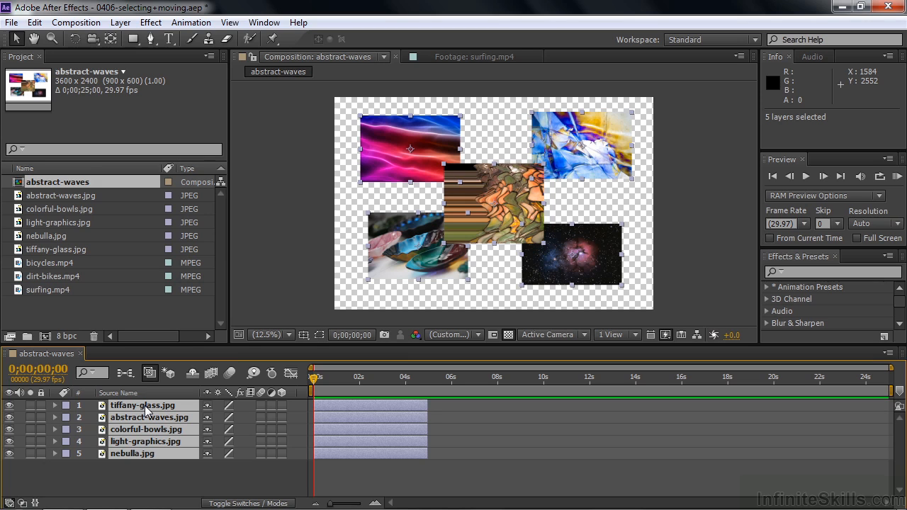
pyautogui.rightClick(145, 409)
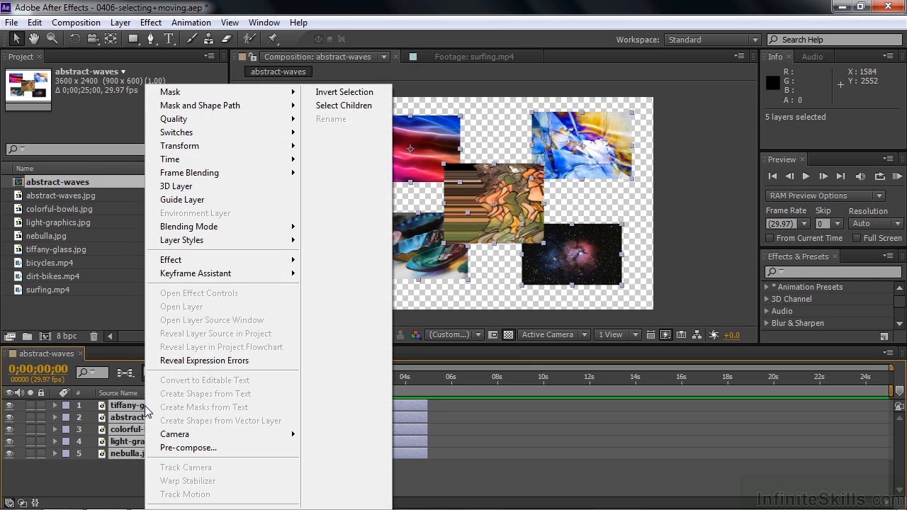
pyautogui.moveTo(238, 279)
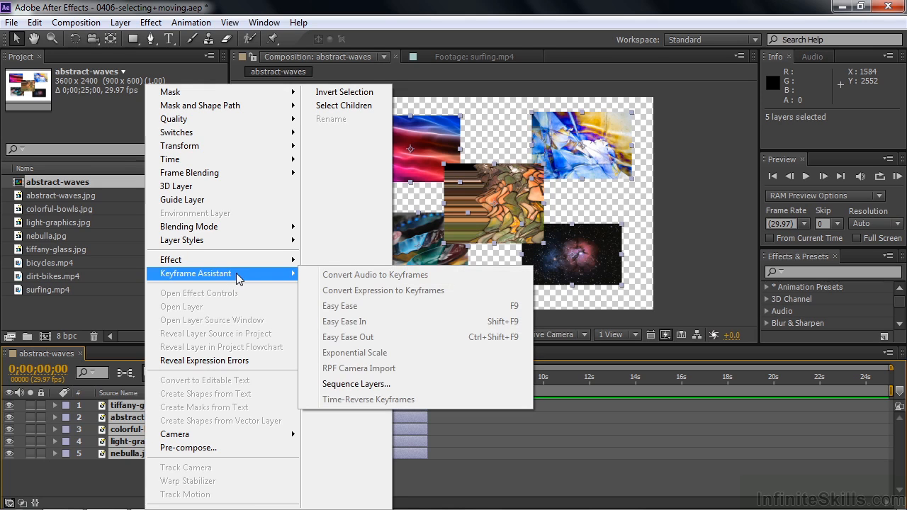
pyautogui.click(337, 386)
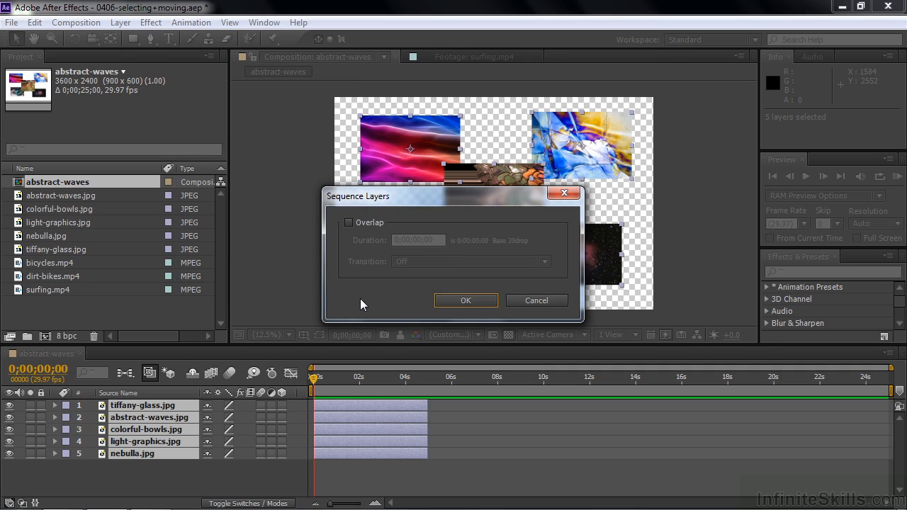
pyautogui.click(464, 299)
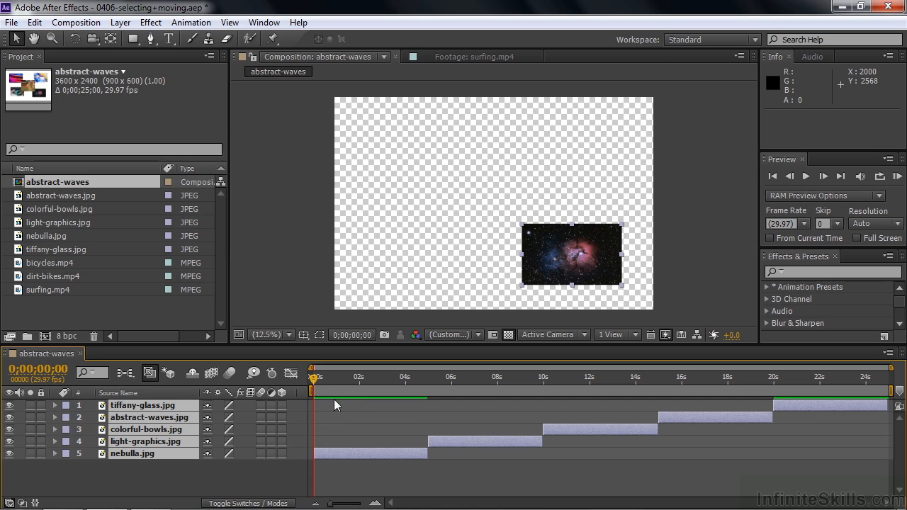
pyautogui.moveTo(314, 380); pyautogui.dragTo(364, 399)
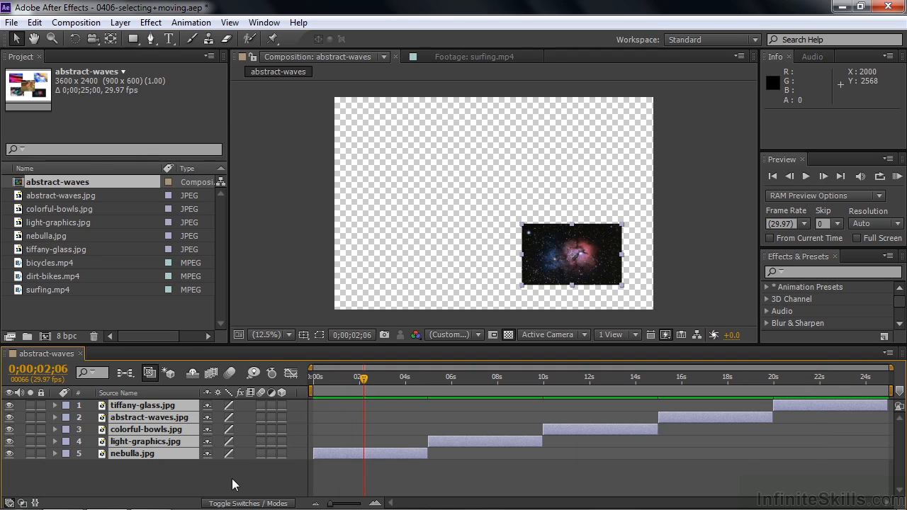
pyautogui.click(233, 477)
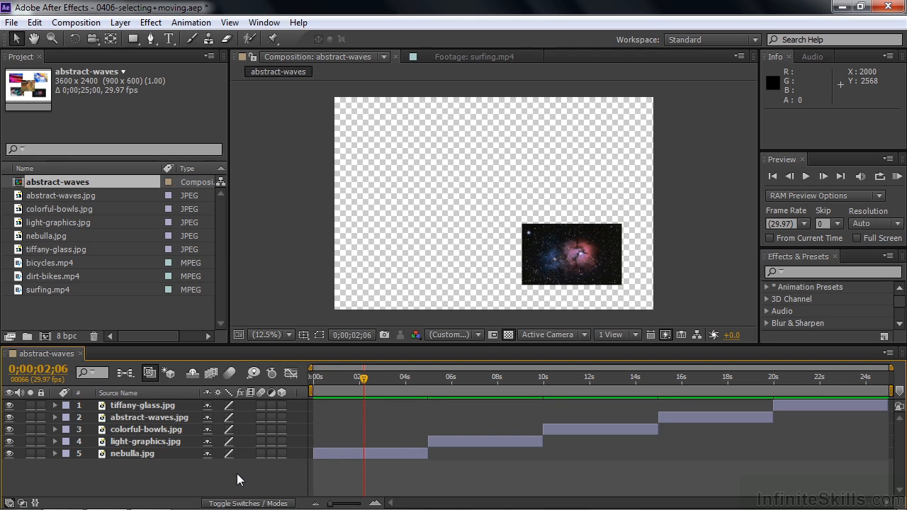
# - Create a single composition from the five still images with abstract-waves.jpg dimensions, 0:00:05:00 still duration and sequenced layers, and scrub through it
pyautogui.click(22, 197)
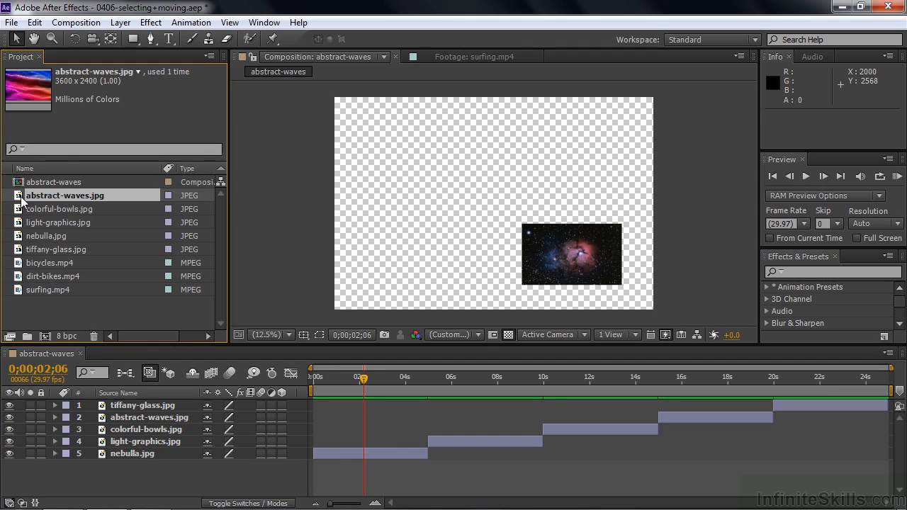
pyautogui.keyDown('shift'); pyautogui.click(19, 249); pyautogui.keyUp('shift')
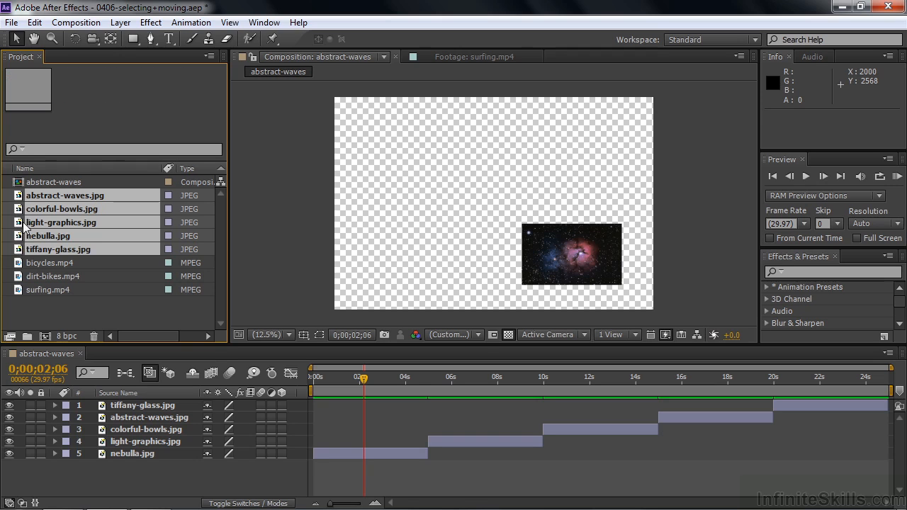
pyautogui.rightClick(19, 210)
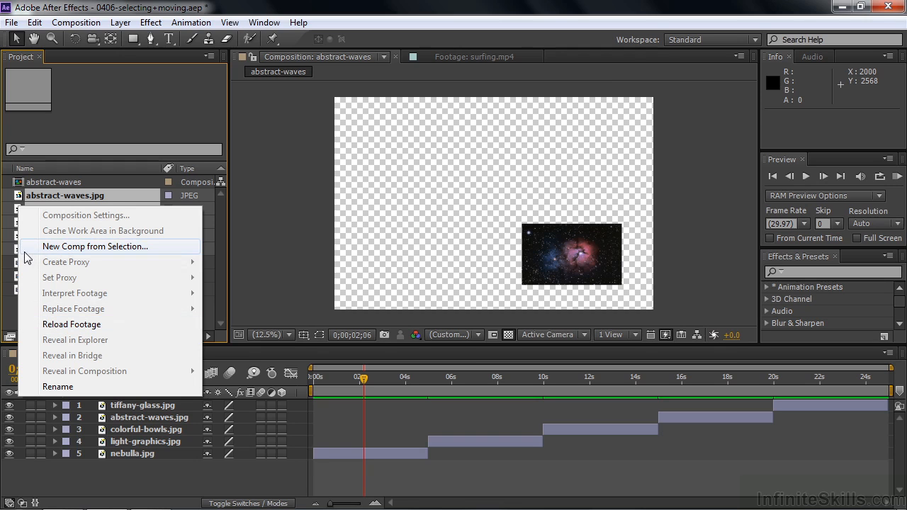
pyautogui.click(53, 248)
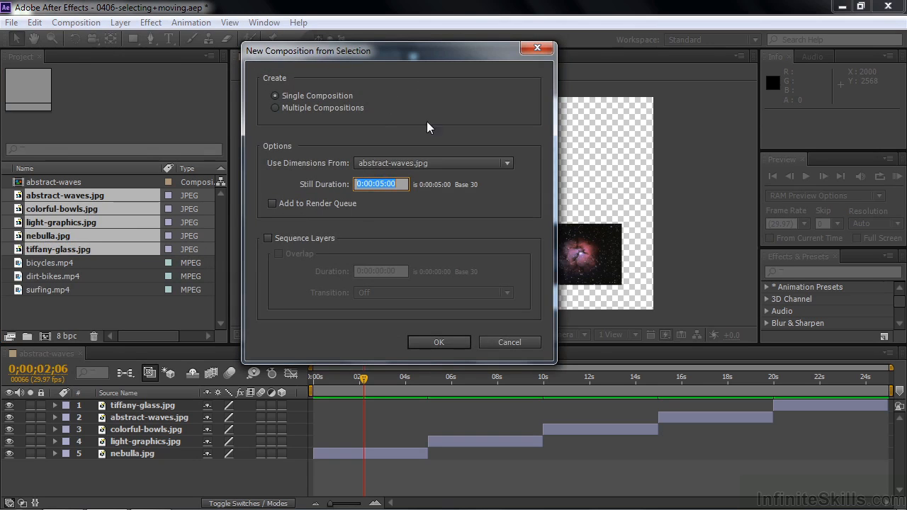
pyautogui.click(269, 237)
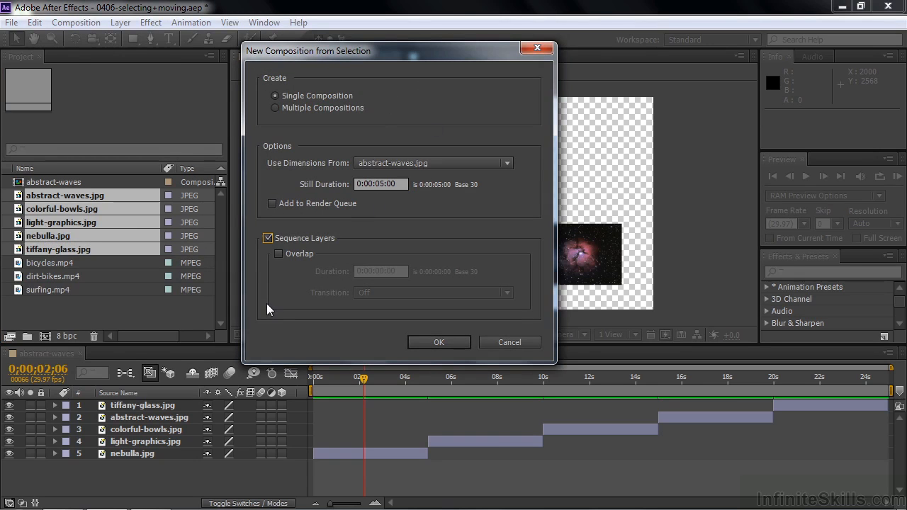
pyautogui.click(432, 342)
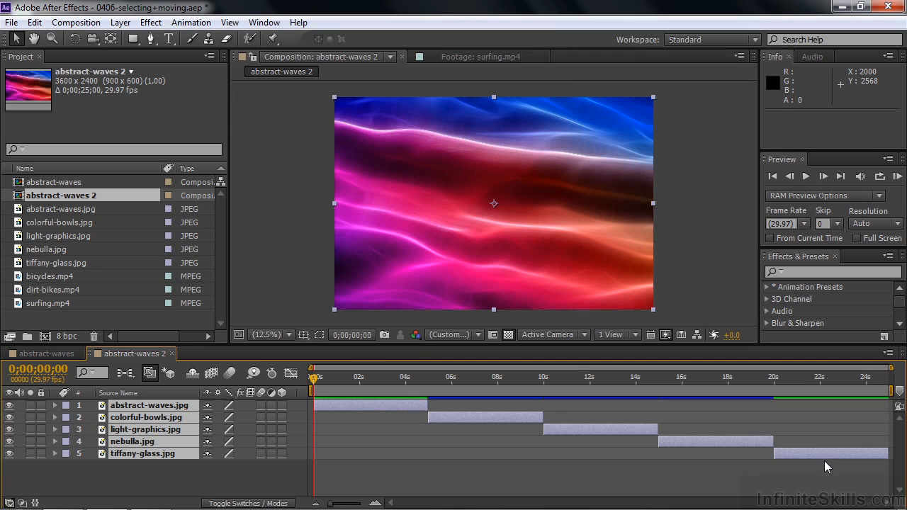
pyautogui.moveTo(314, 378); pyautogui.dragTo(813, 413)
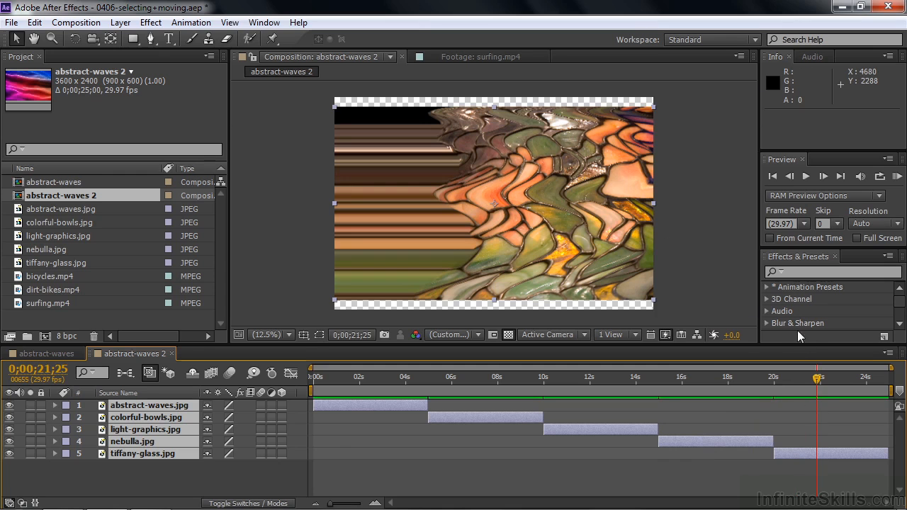
pyautogui.moveTo(816, 380); pyautogui.dragTo(359, 387)
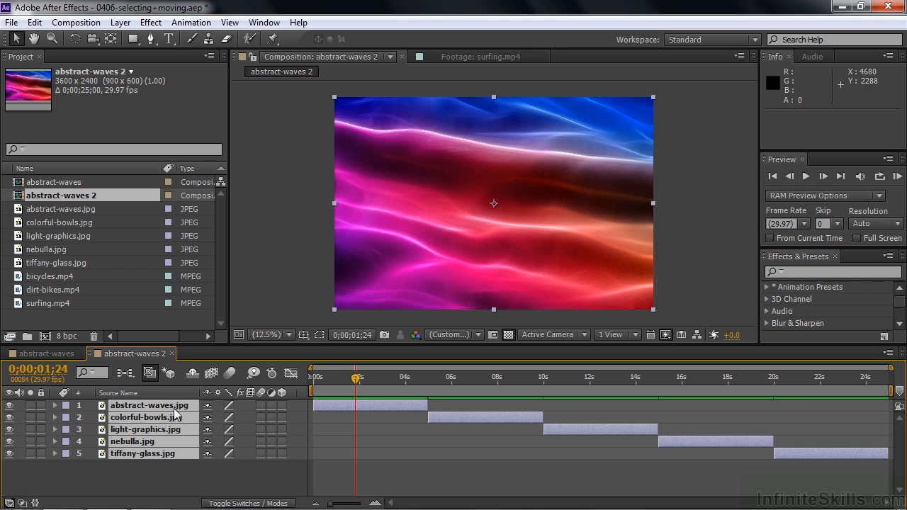
# - Swap the first two clips in time, with abstract-waves starting at 0;00;05;00 and colorful-bowls at the composition's start
pyautogui.moveTo(361, 407); pyautogui.dragTo(416, 404)
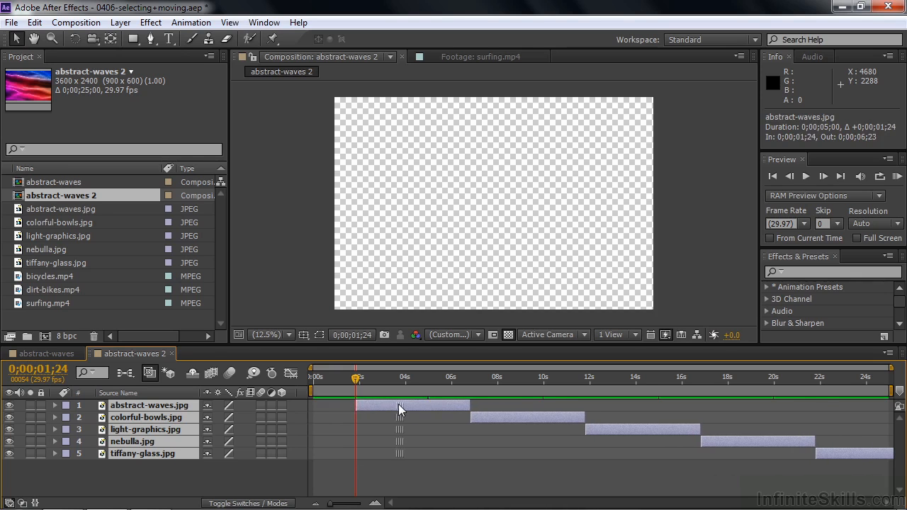
pyautogui.hotkey('ctrl', 'z')
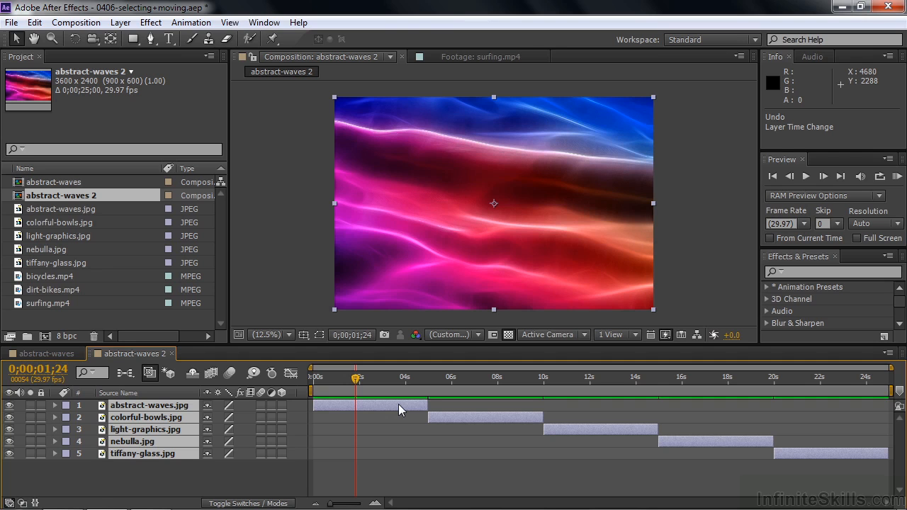
pyautogui.click(287, 459)
pyautogui.click(357, 406)
pyautogui.moveTo(365, 404); pyautogui.dragTo(471, 412)
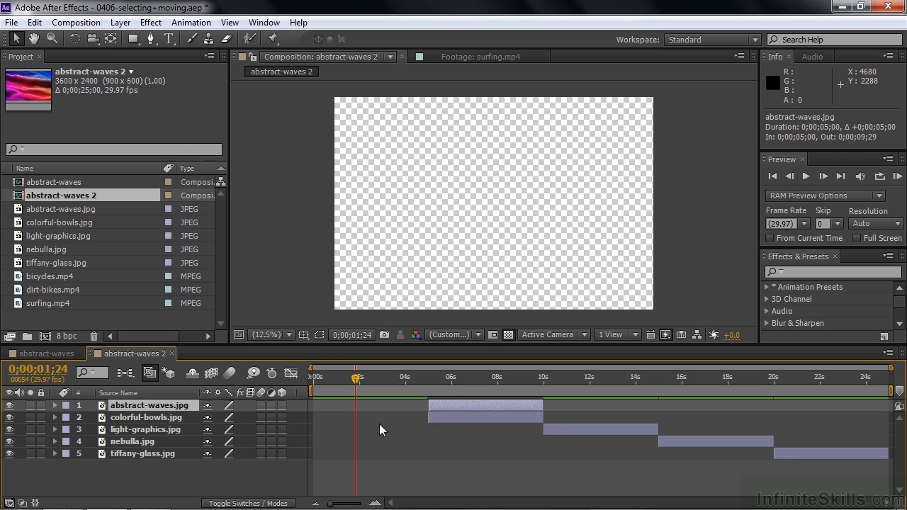
pyautogui.moveTo(478, 418); pyautogui.dragTo(374, 420)
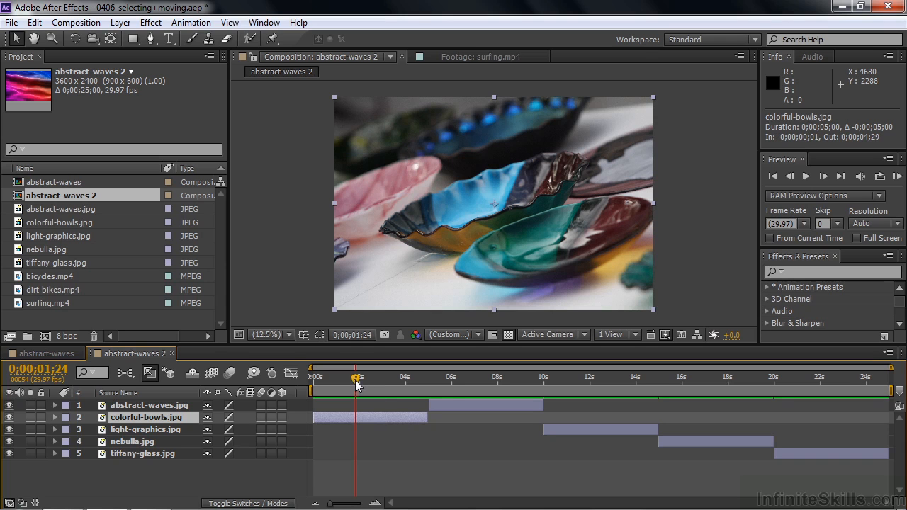
# - Set the current time to 0;00;12;11 and slide the light-graphics layer so that it starts at that time marker
pyautogui.moveTo(359, 385); pyautogui.dragTo(598, 390)
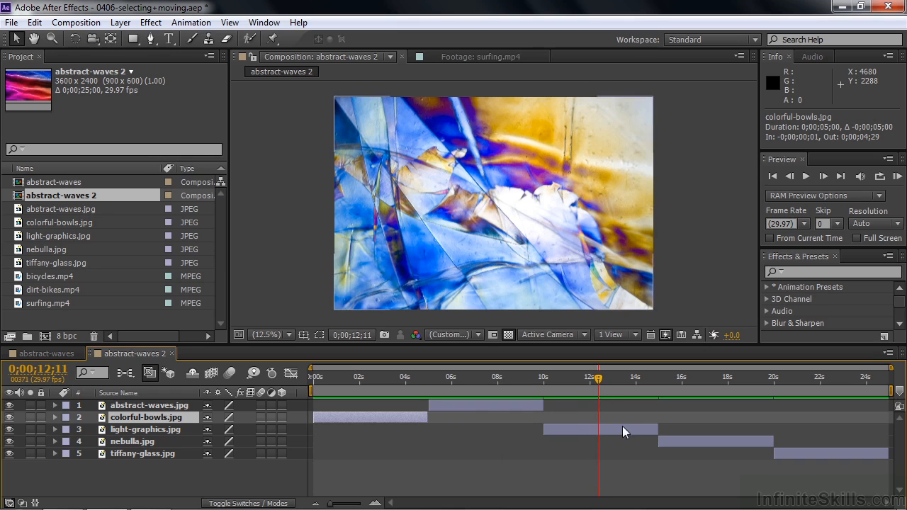
pyautogui.moveTo(604, 431); pyautogui.dragTo(668, 426)
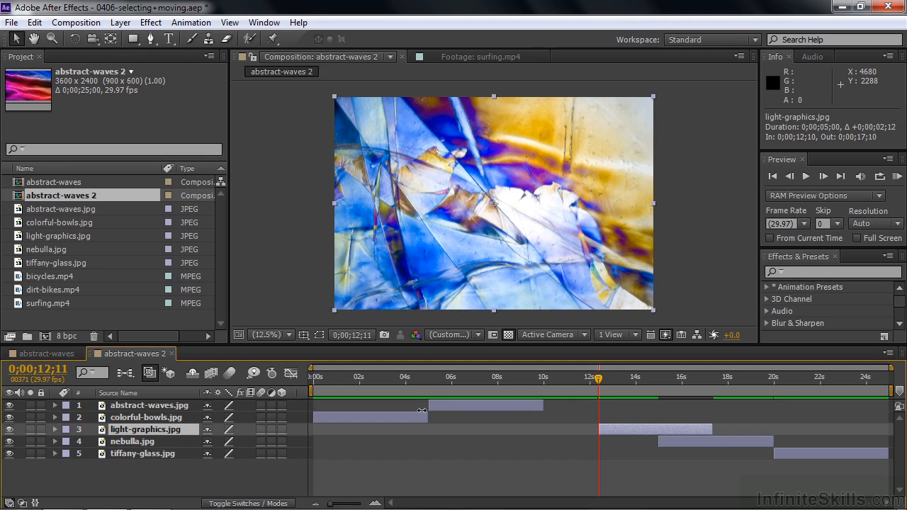
# - Create a new composition from bicycles.mp4 that matches the footage
pyautogui.click(58, 321)
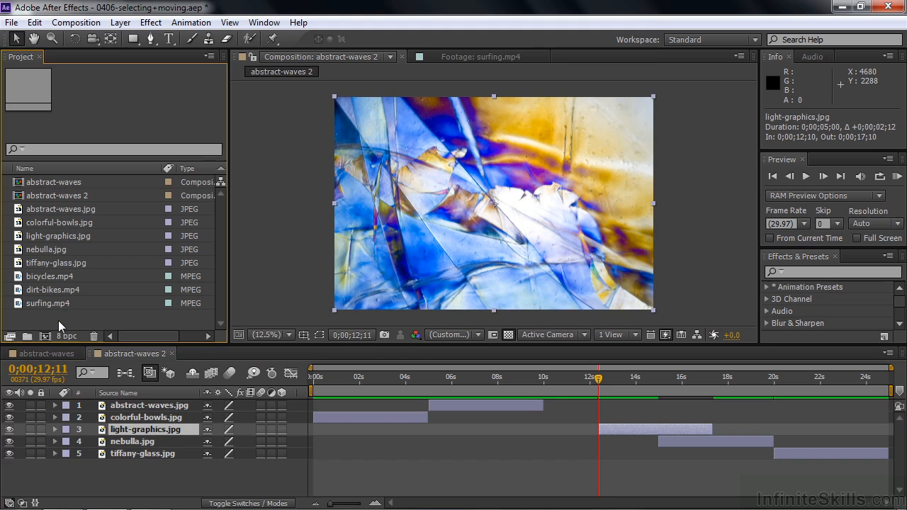
pyautogui.click(19, 279)
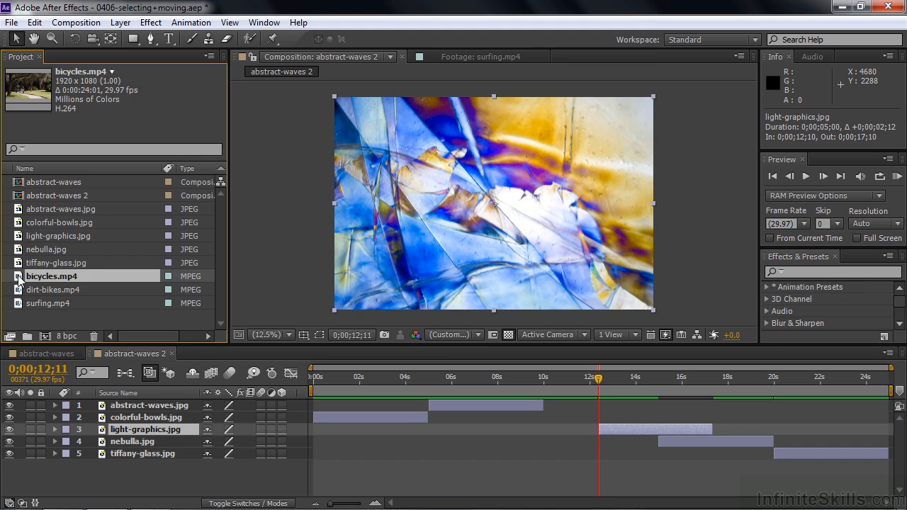
pyautogui.moveTo(20, 278); pyautogui.dragTo(45, 334)
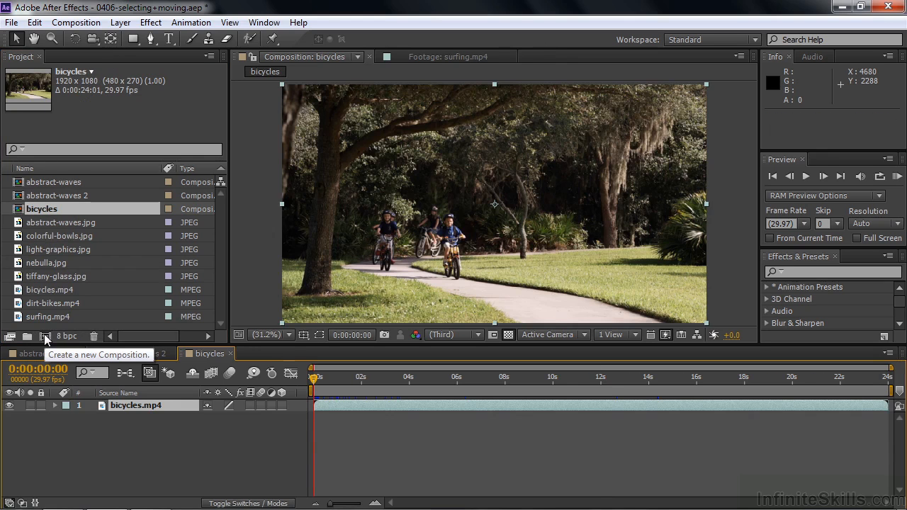
# - Trim the start of the bicycles.mp4 layer to 0:00:04:21 and slide the layer back to start at 0:00:00:00
pyautogui.moveTo(318, 384); pyautogui.dragTo(406, 383)
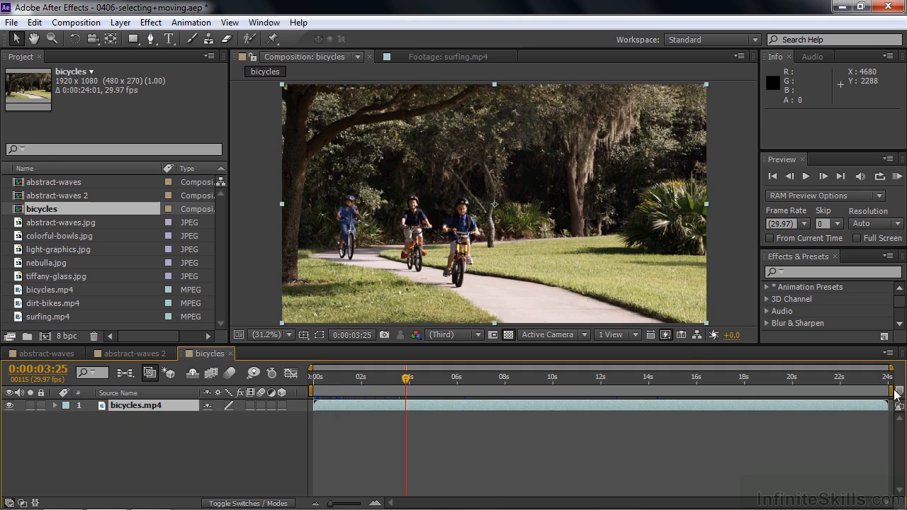
pyautogui.click(50, 291)
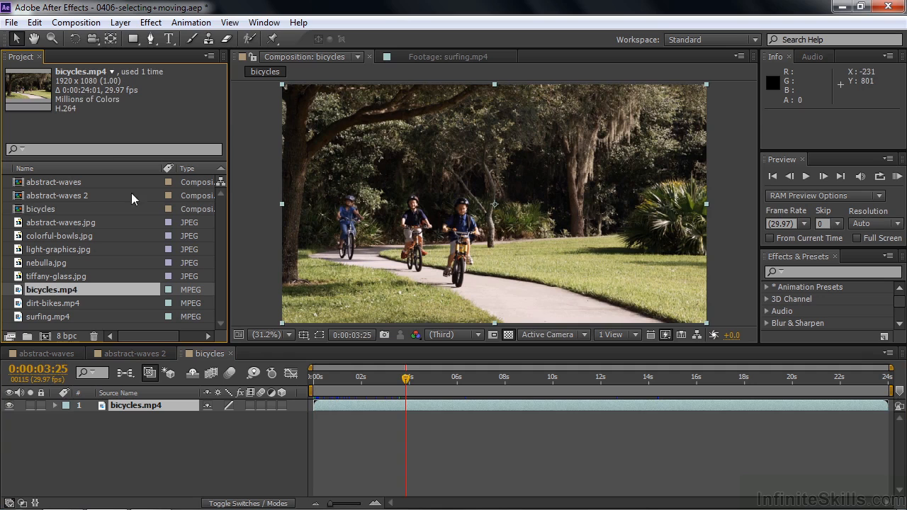
pyautogui.click(376, 383)
pyautogui.moveTo(375, 385); pyautogui.dragTo(427, 378)
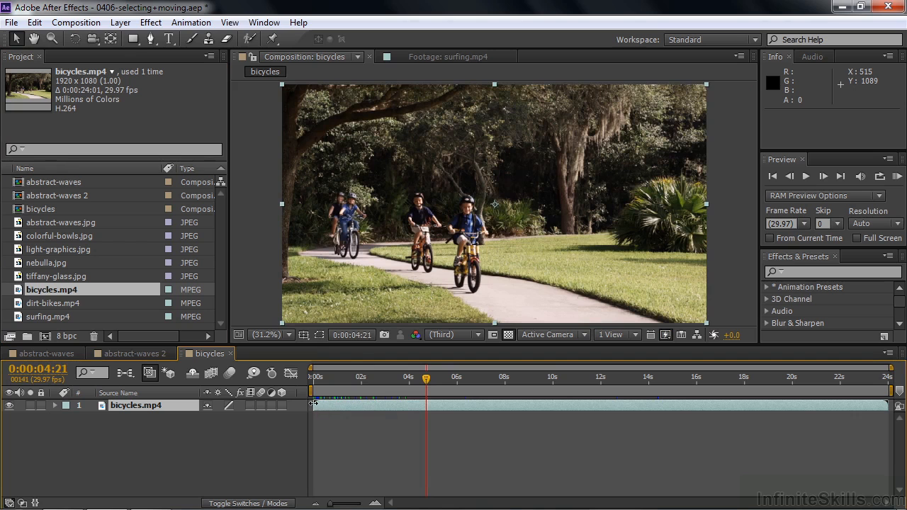
pyautogui.moveTo(314, 403); pyautogui.dragTo(361, 385)
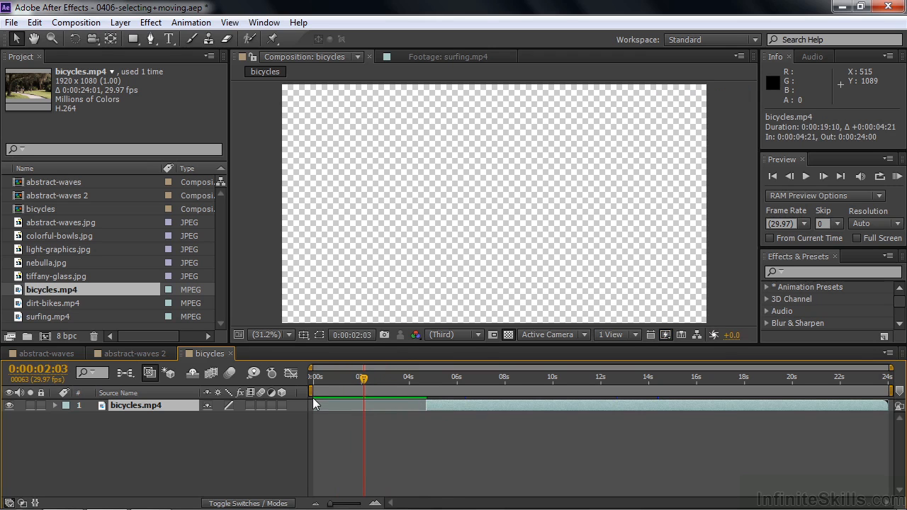
pyautogui.moveTo(480, 404); pyautogui.dragTo(565, 386)
# - Set fast previews to Fast Draft and trim the end of the bicycles.mp4 layer to 0:00:17:29
pyautogui.click(667, 335)
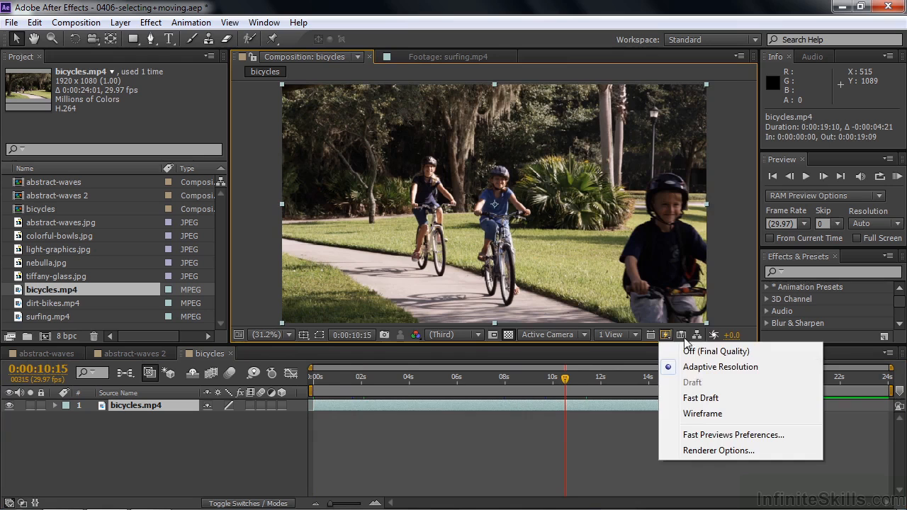
pyautogui.click(682, 397)
pyautogui.moveTo(562, 380); pyautogui.dragTo(743, 380)
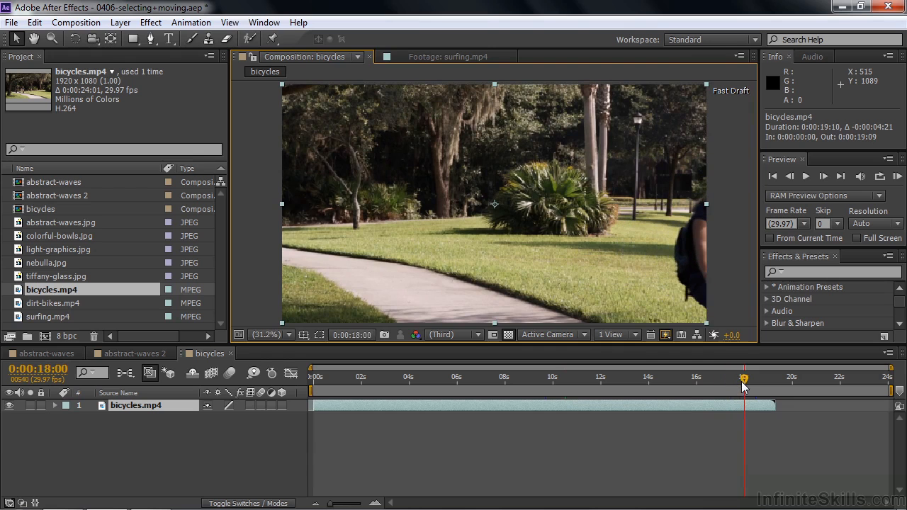
pyautogui.moveTo(774, 412); pyautogui.dragTo(745, 412)
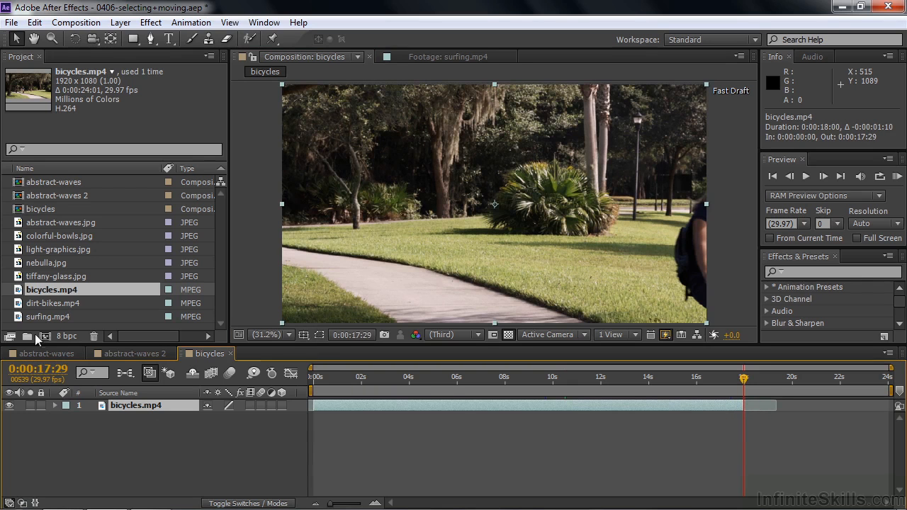
# - Add dirt-bikes.mp4 beneath the bicycles.mp4 layer and slide it to start at 0:00:03:13
pyautogui.click(17, 303)
pyautogui.moveTo(17, 304); pyautogui.dragTo(27, 421)
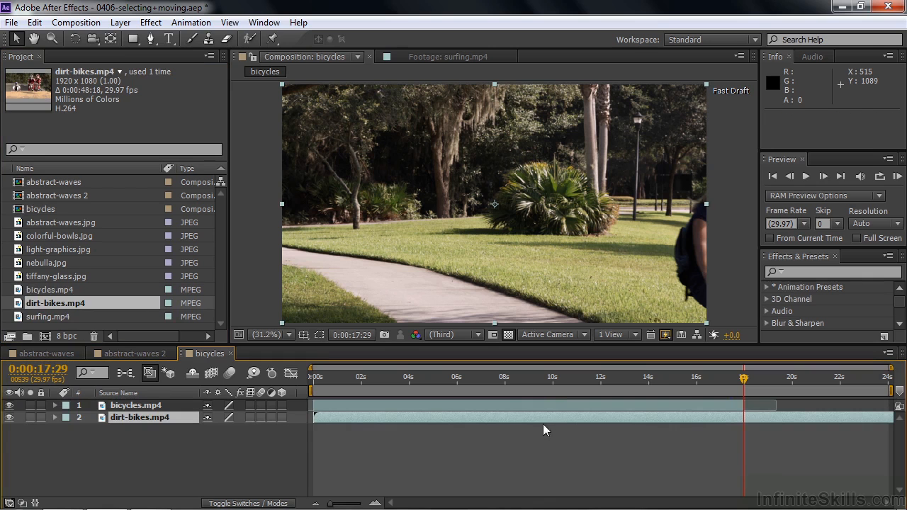
pyautogui.moveTo(693, 389); pyautogui.dragTo(423, 389)
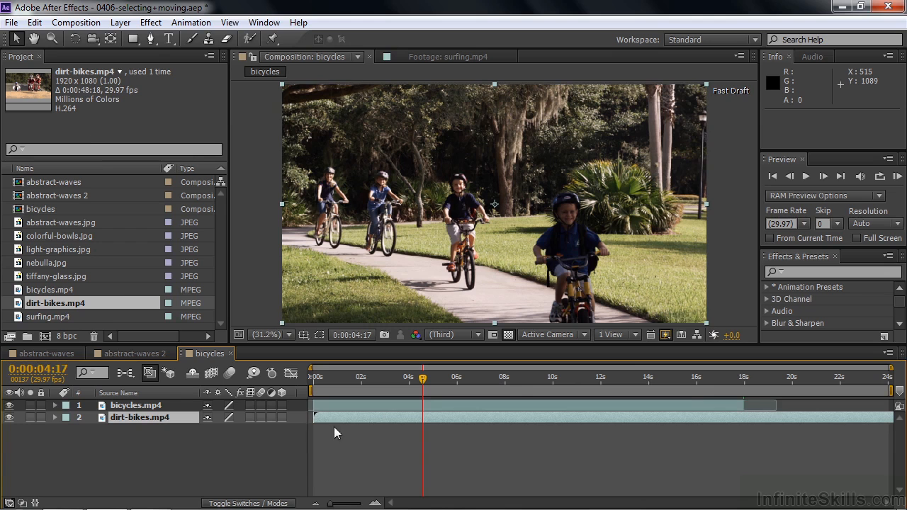
pyautogui.moveTo(337, 418); pyautogui.dragTo(419, 419)
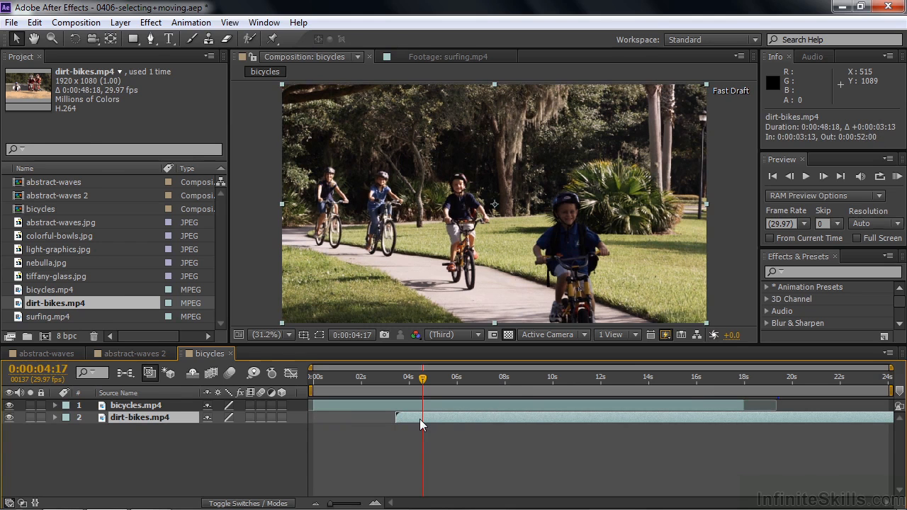
# - Set the bicycles composition's duration to 0:02:00:00 and fit the full duration in the timeline
pyautogui.rightClick(20, 210)
pyautogui.click(59, 222)
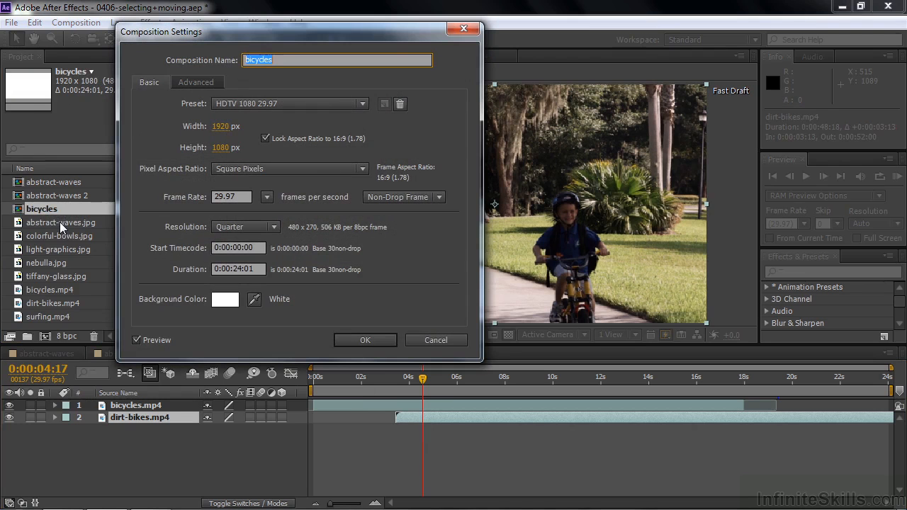
pyautogui.click(217, 272)
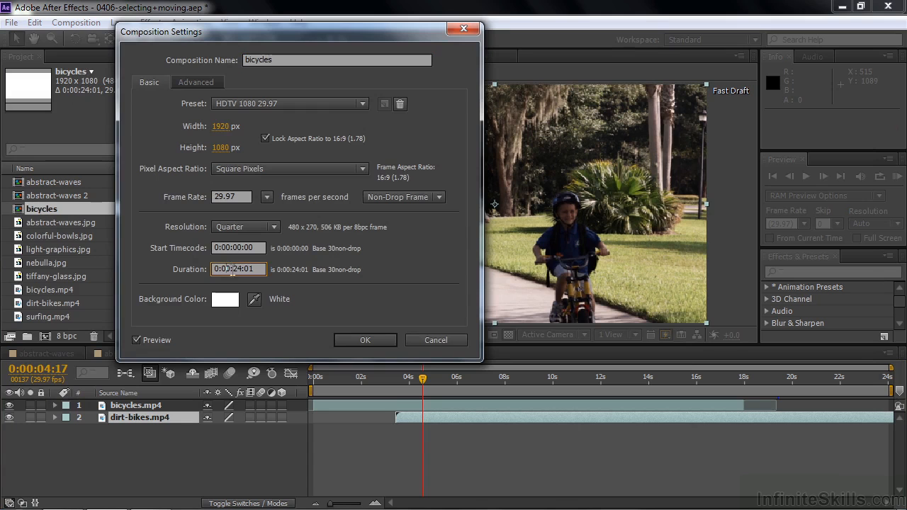
pyautogui.write('2:00')
pyautogui.press('Return')
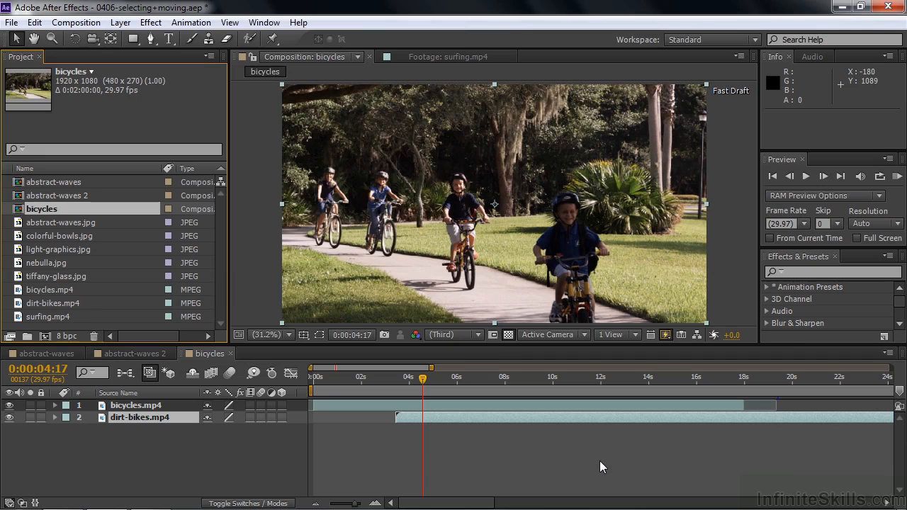
pyautogui.click(516, 448)
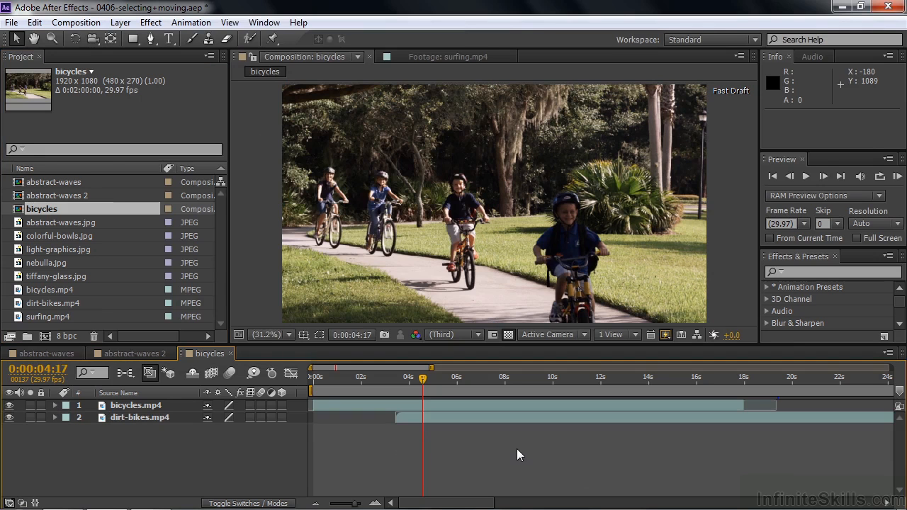
pyautogui.press(';')
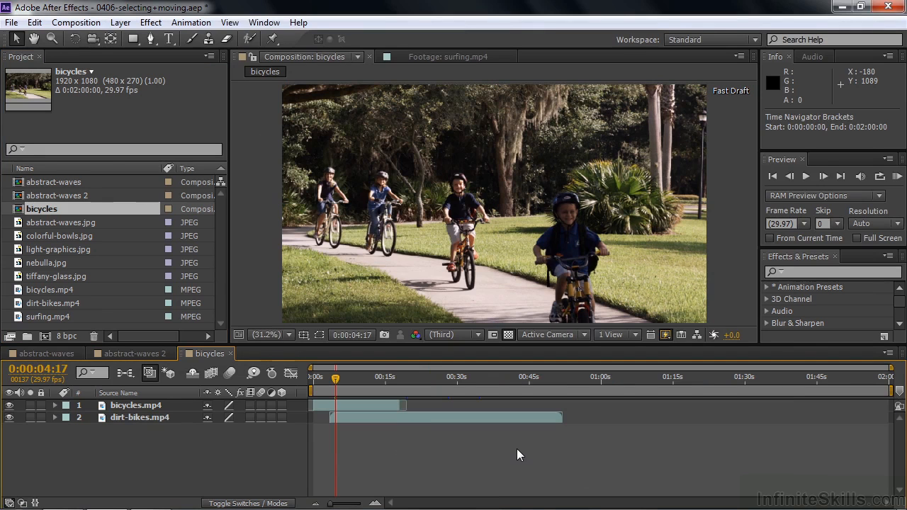
# - Trim the dirt-bikes.mp4 layer to run from 0:00:42:17 to 0:01:06:11, and slide it to start at 0:00:18:00 where bicycles.mp4 ends
pyautogui.moveTo(421, 416); pyautogui.dragTo(547, 418)
pyautogui.moveTo(461, 380); pyautogui.dragTo(518, 379)
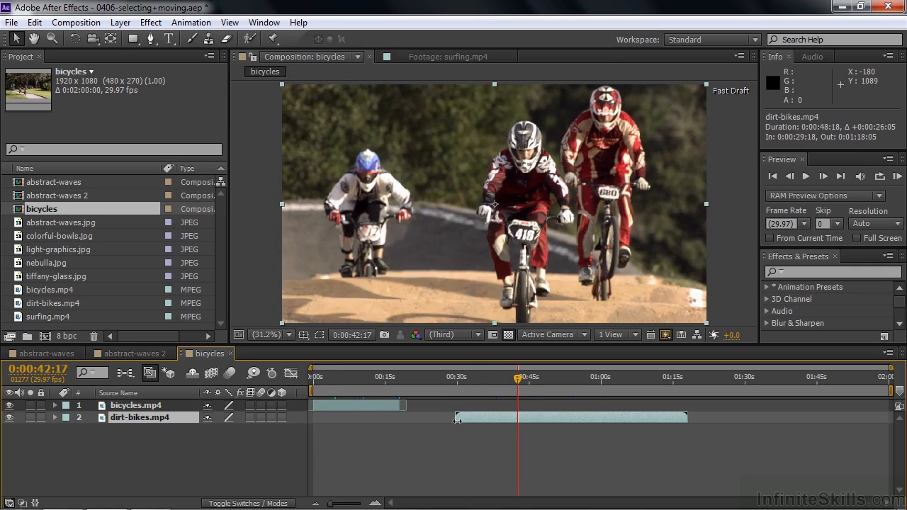
pyautogui.moveTo(456, 418); pyautogui.dragTo(517, 418)
pyautogui.moveTo(525, 383); pyautogui.dragTo(635, 389)
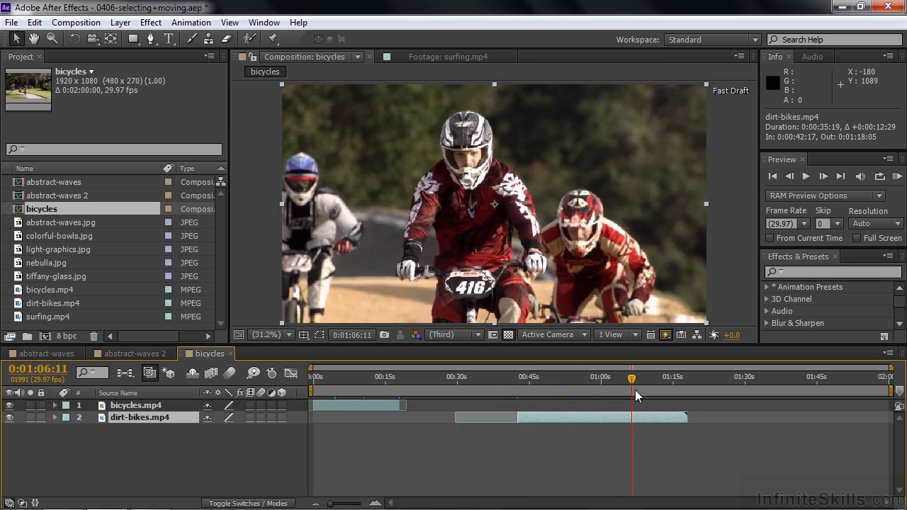
pyautogui.moveTo(687, 418); pyautogui.dragTo(631, 419)
pyautogui.moveTo(559, 418); pyautogui.dragTo(458, 417)
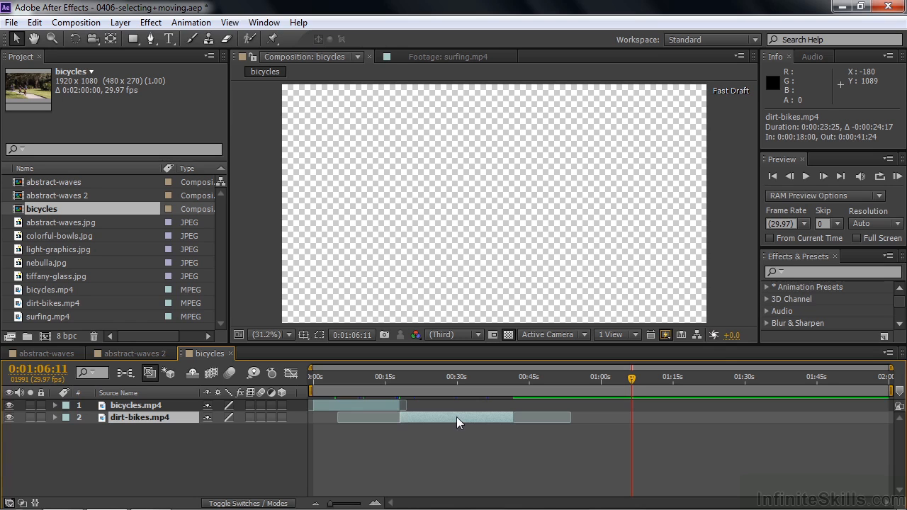
# - Open the surfing.mp4 footage and set its in point to 0:00:05:12 and its out point to 0:00:12:18
pyautogui.doubleClick(25, 318)
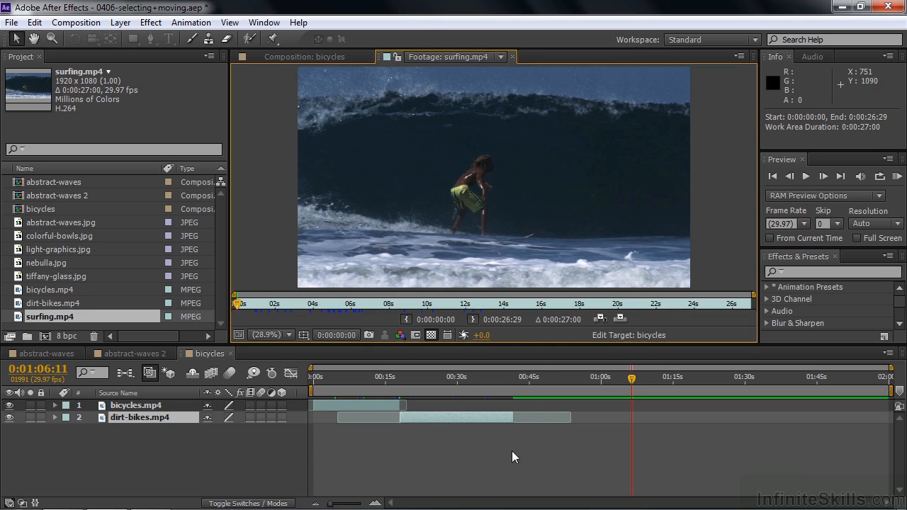
pyautogui.moveTo(243, 310); pyautogui.dragTo(341, 306)
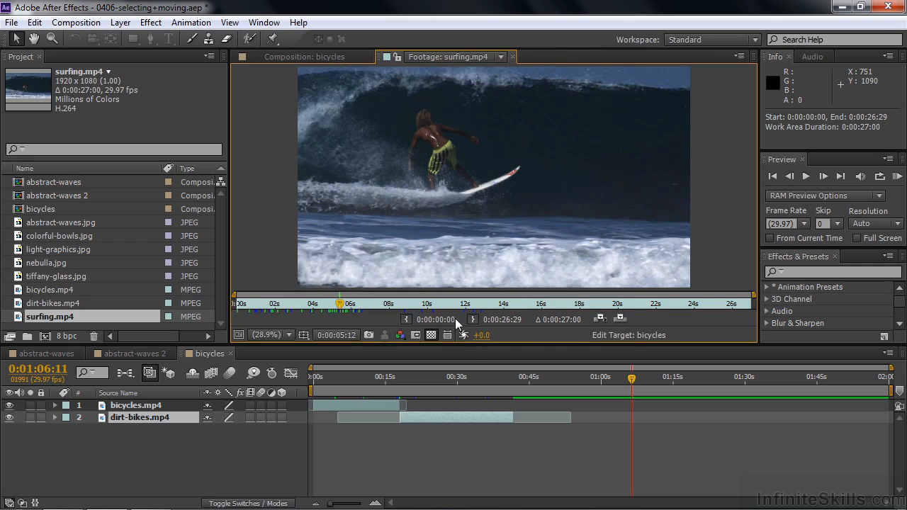
pyautogui.click(407, 320)
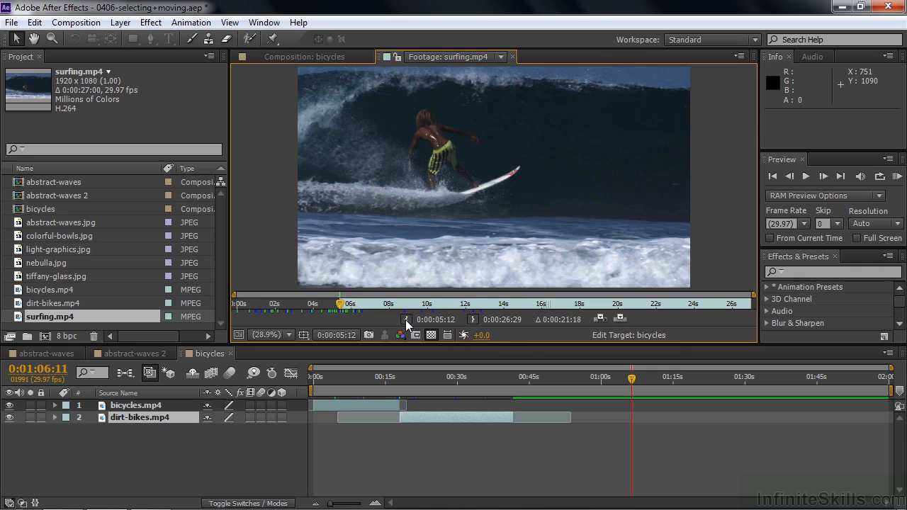
pyautogui.moveTo(343, 305)
pyautogui.mouseDown()
pyautogui.moveTo(414, 304)
pyautogui.moveTo(477, 333)
pyautogui.mouseUp()
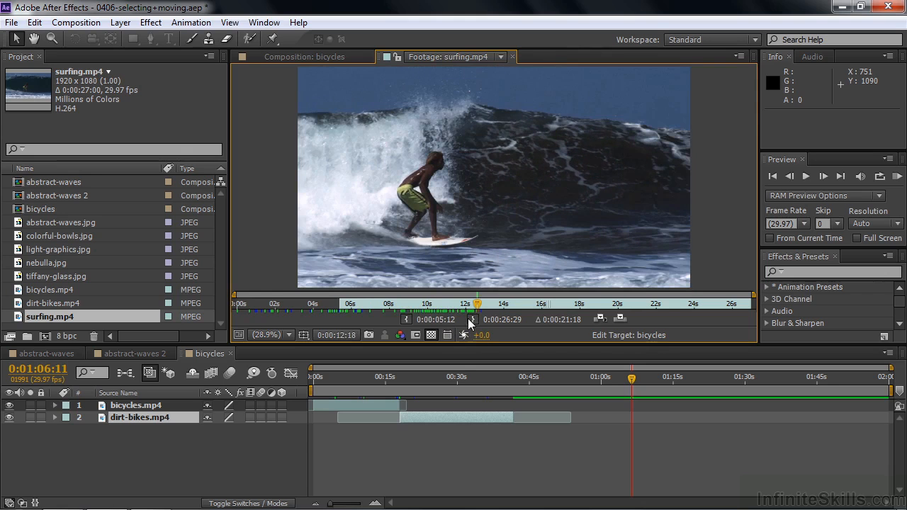
pyautogui.click(472, 318)
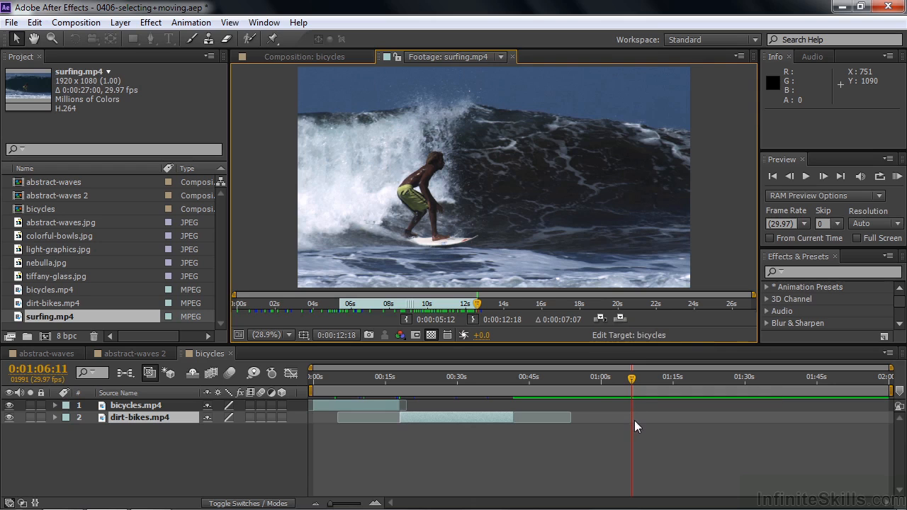
# - Try overlaying the trimmed surfing.mp4 clip in the bicycles composition at 0:01:06:11, and undo the new layer
pyautogui.click(621, 320)
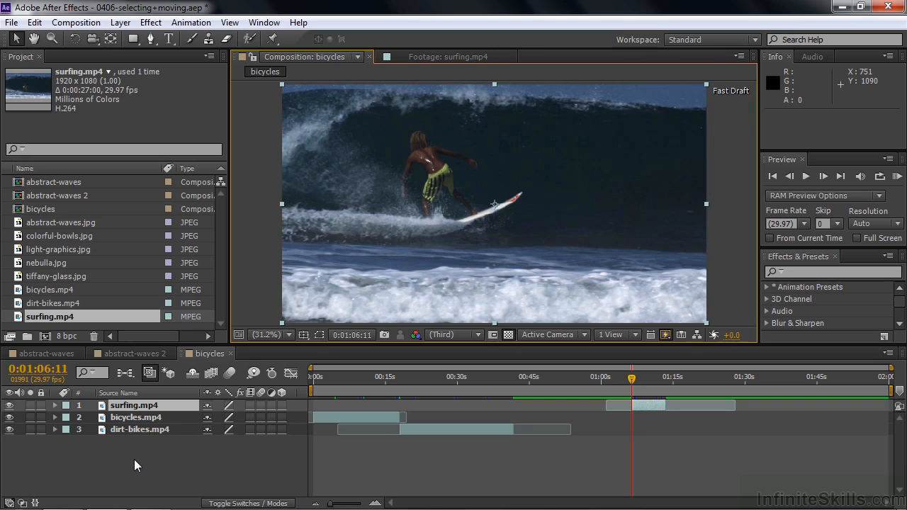
pyautogui.hotkey('ctrl', 'z')
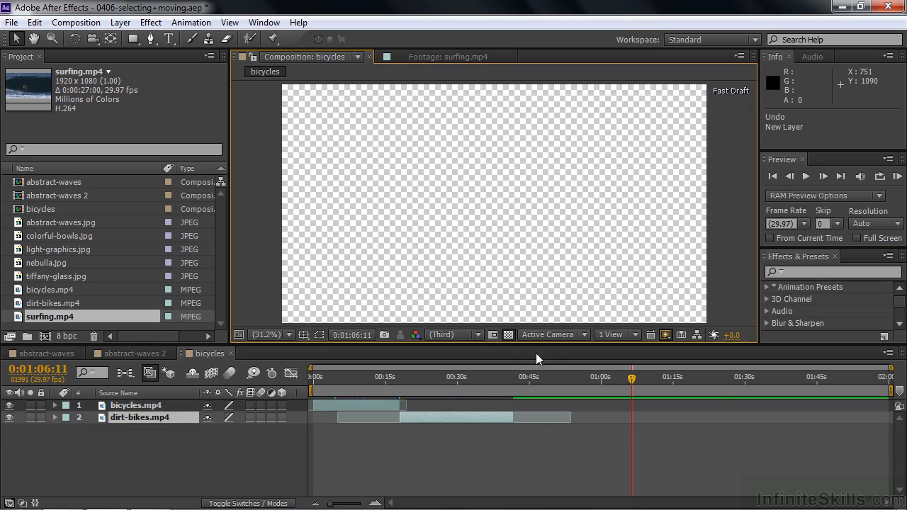
# - Set the current time to 0:00:41:25, one frame past the end of dirt-bikes.mp4, and overlay the trimmed surfing.mp4 clip there
pyautogui.moveTo(632, 378); pyautogui.dragTo(521, 382)
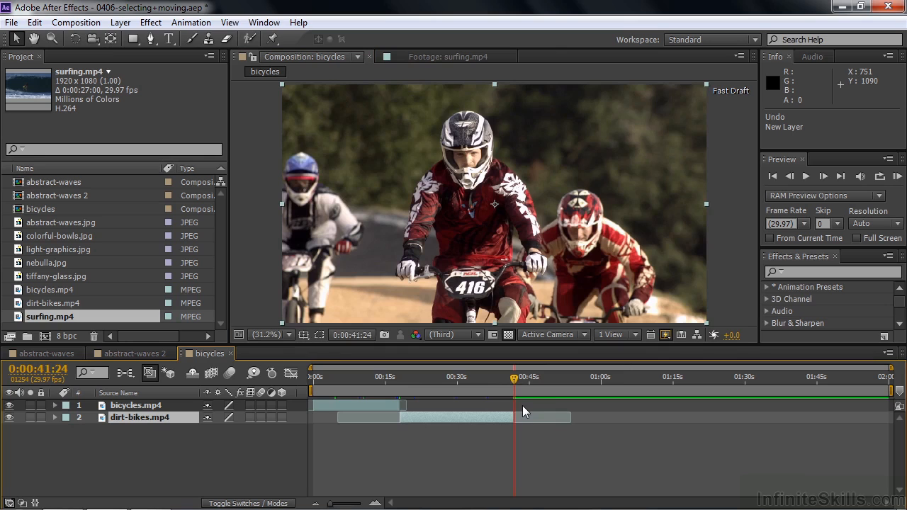
pyautogui.press(';')
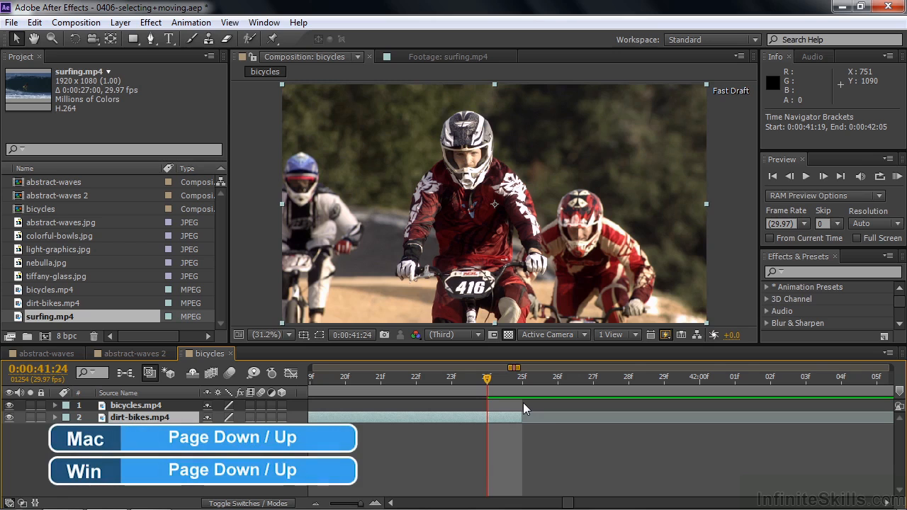
pyautogui.press('pagedown')
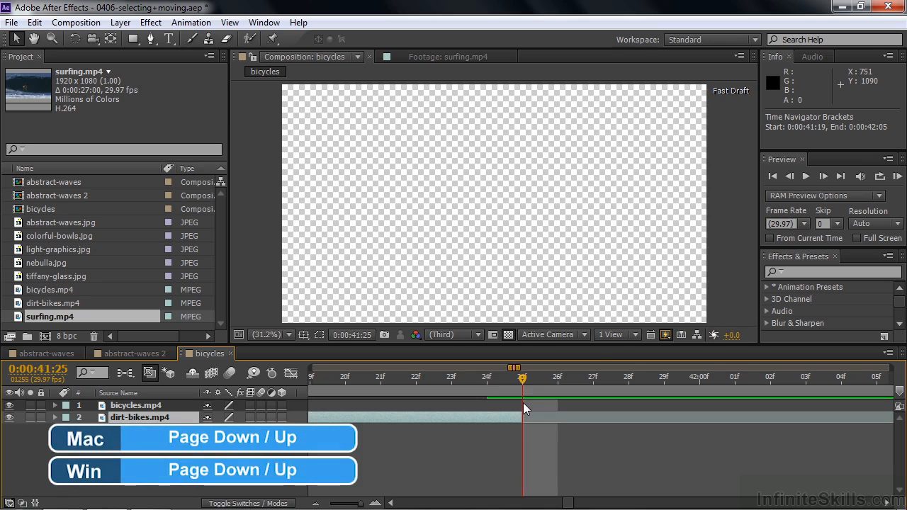
pyautogui.press('pageup')
pyautogui.press('pagedown')
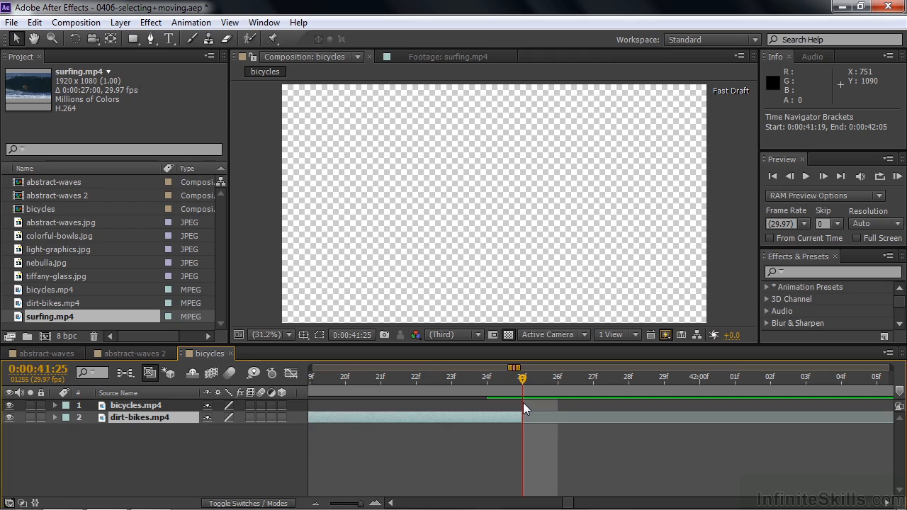
pyautogui.press(';')
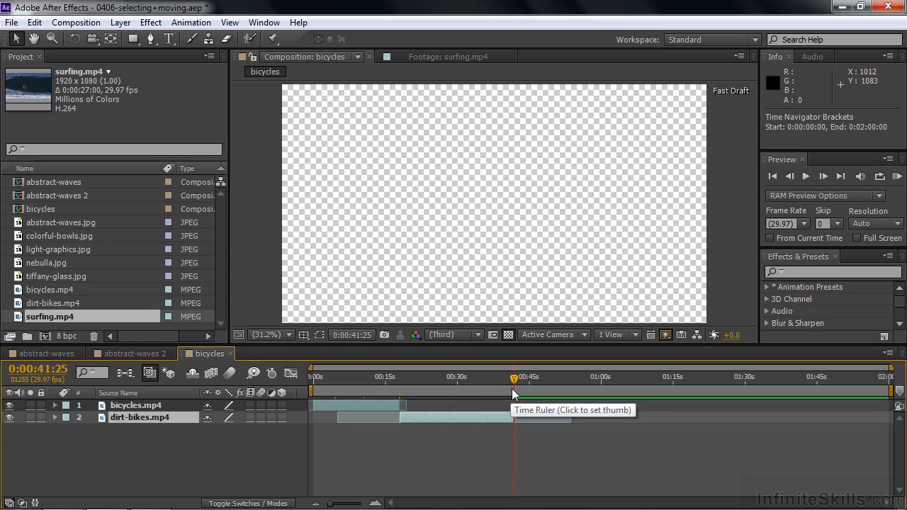
pyautogui.click(436, 57)
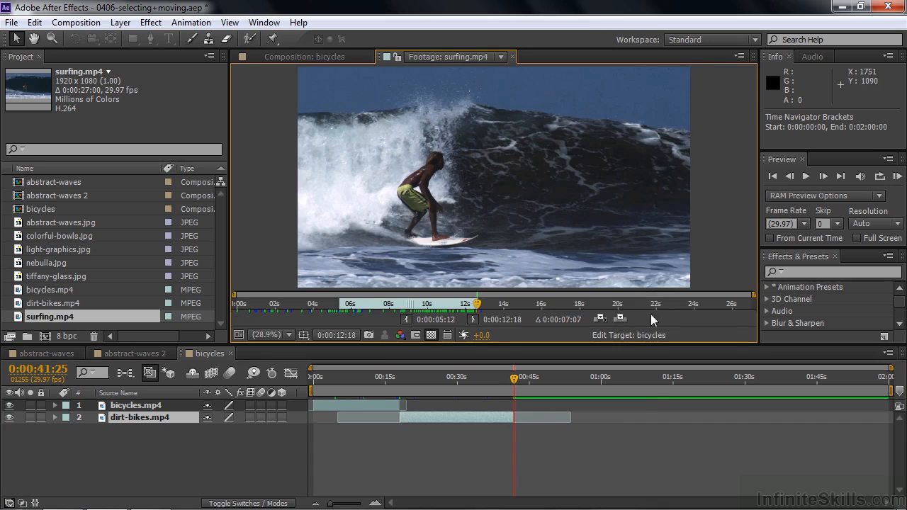
pyautogui.click(621, 318)
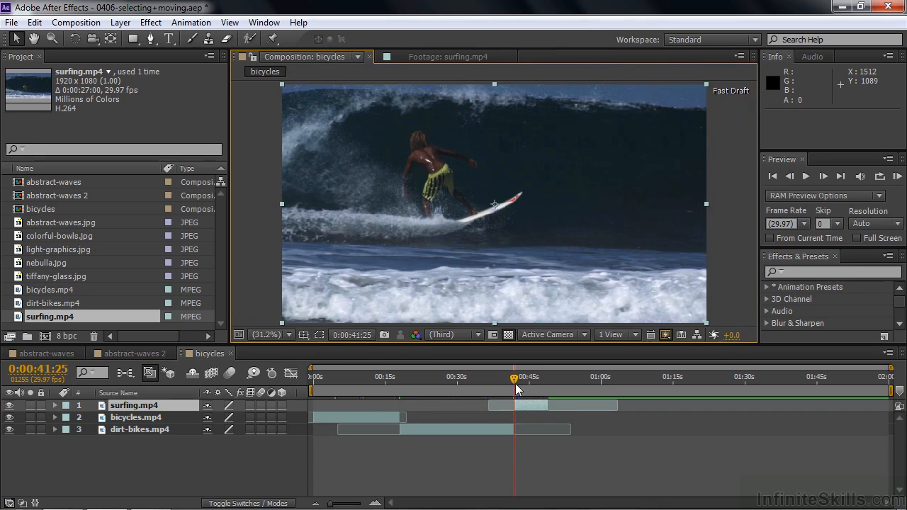
# - Play the composition from 0:00:39:14 to preview the cut from dirt-bikes.mp4 to surfing.mp4
pyautogui.moveTo(514, 381); pyautogui.dragTo(500, 380)
pyautogui.press('space')
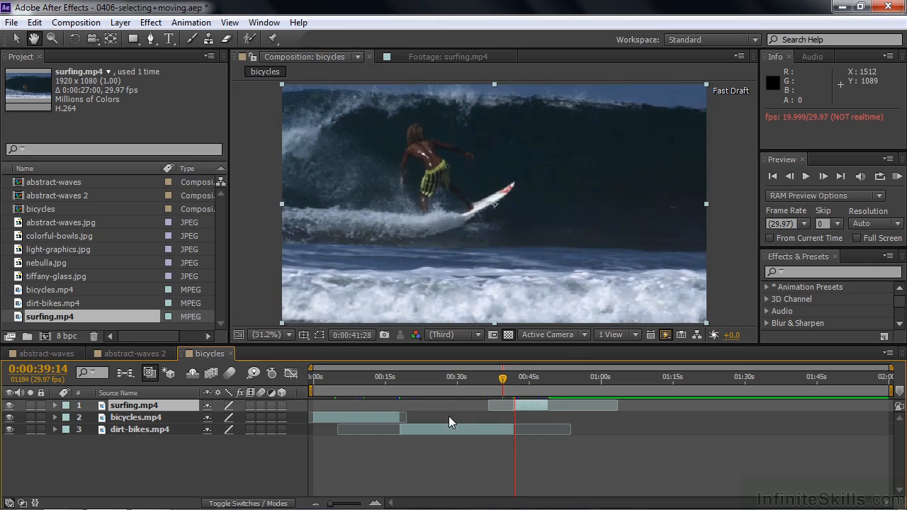
pyautogui.press('space')
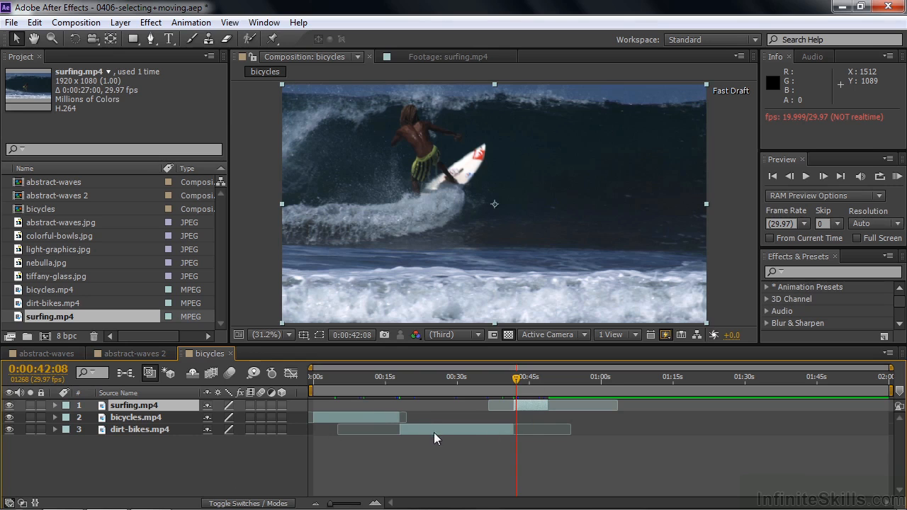
# - Move the surfing.mp4 layer beneath dirt-bikes.mp4 in the stack and scrub back through the sequence
pyautogui.moveTo(106, 408); pyautogui.dragTo(106, 441)
pyautogui.moveTo(516, 381); pyautogui.dragTo(411, 386)
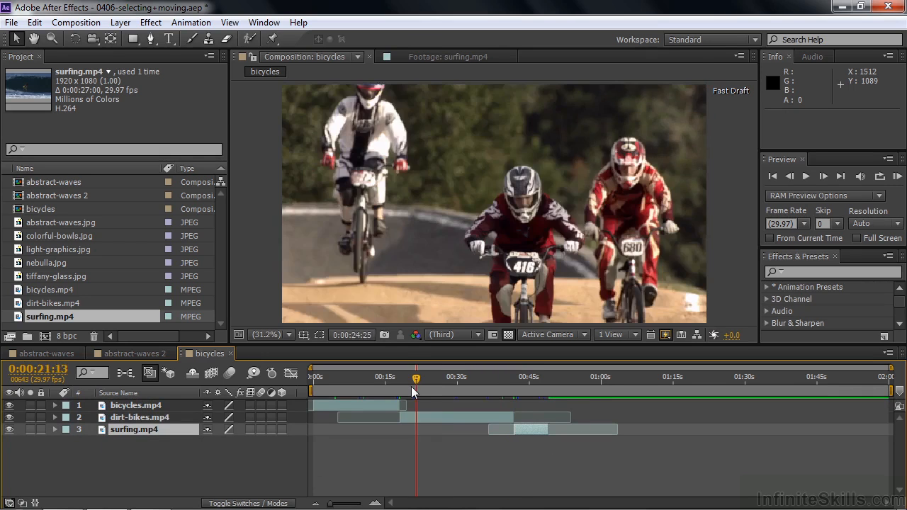